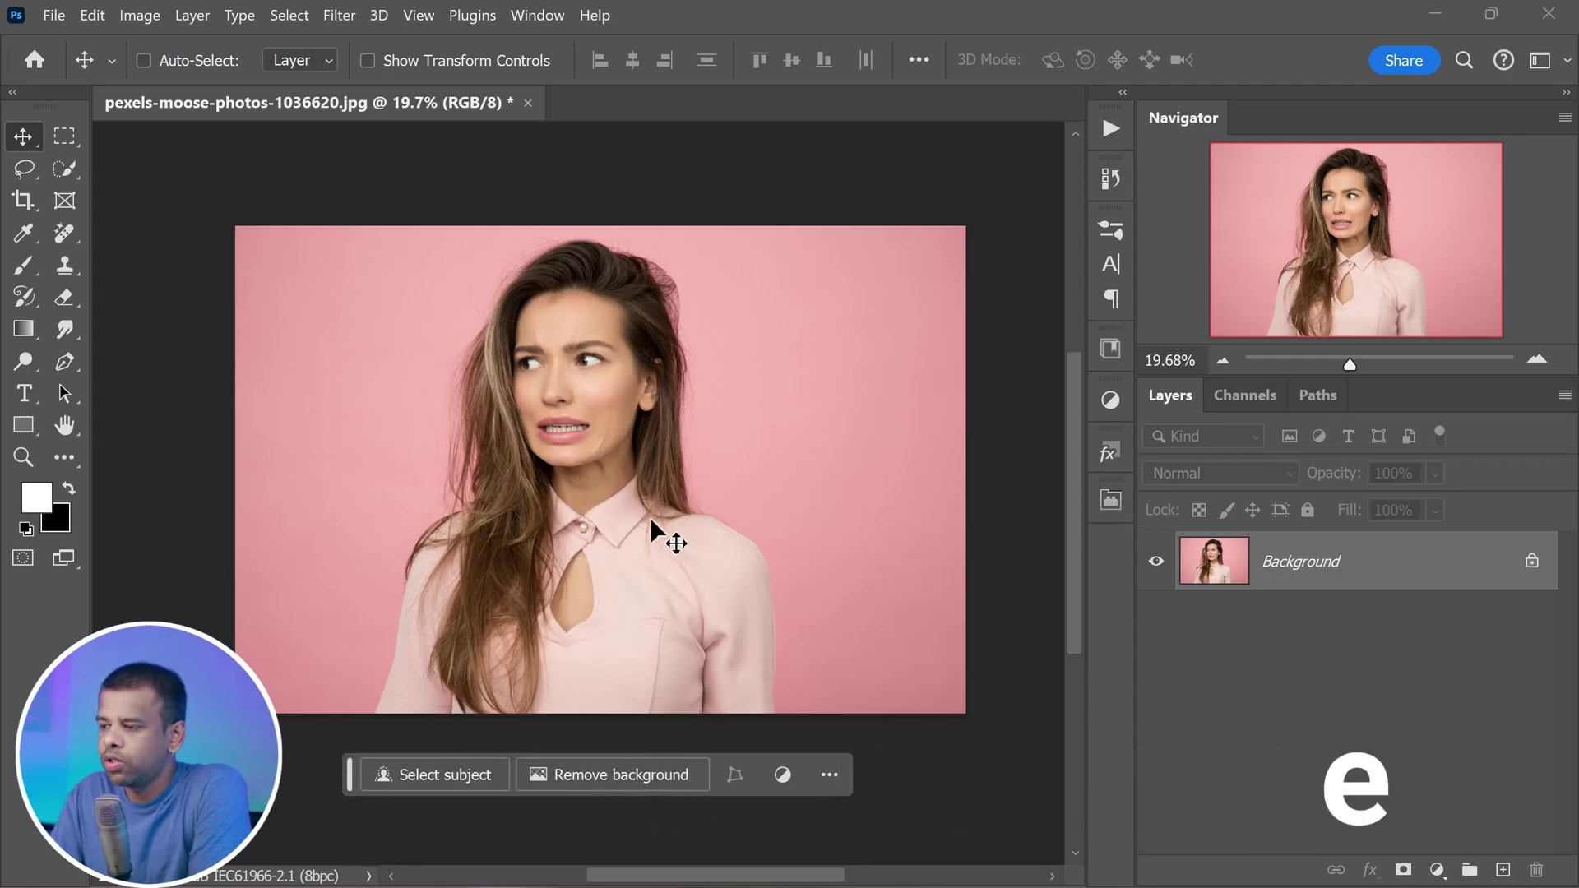
- Add an Exposure adjustment layer at -2.97 exposure and set its blend mode to Linear Burn
left_click(1436, 870)
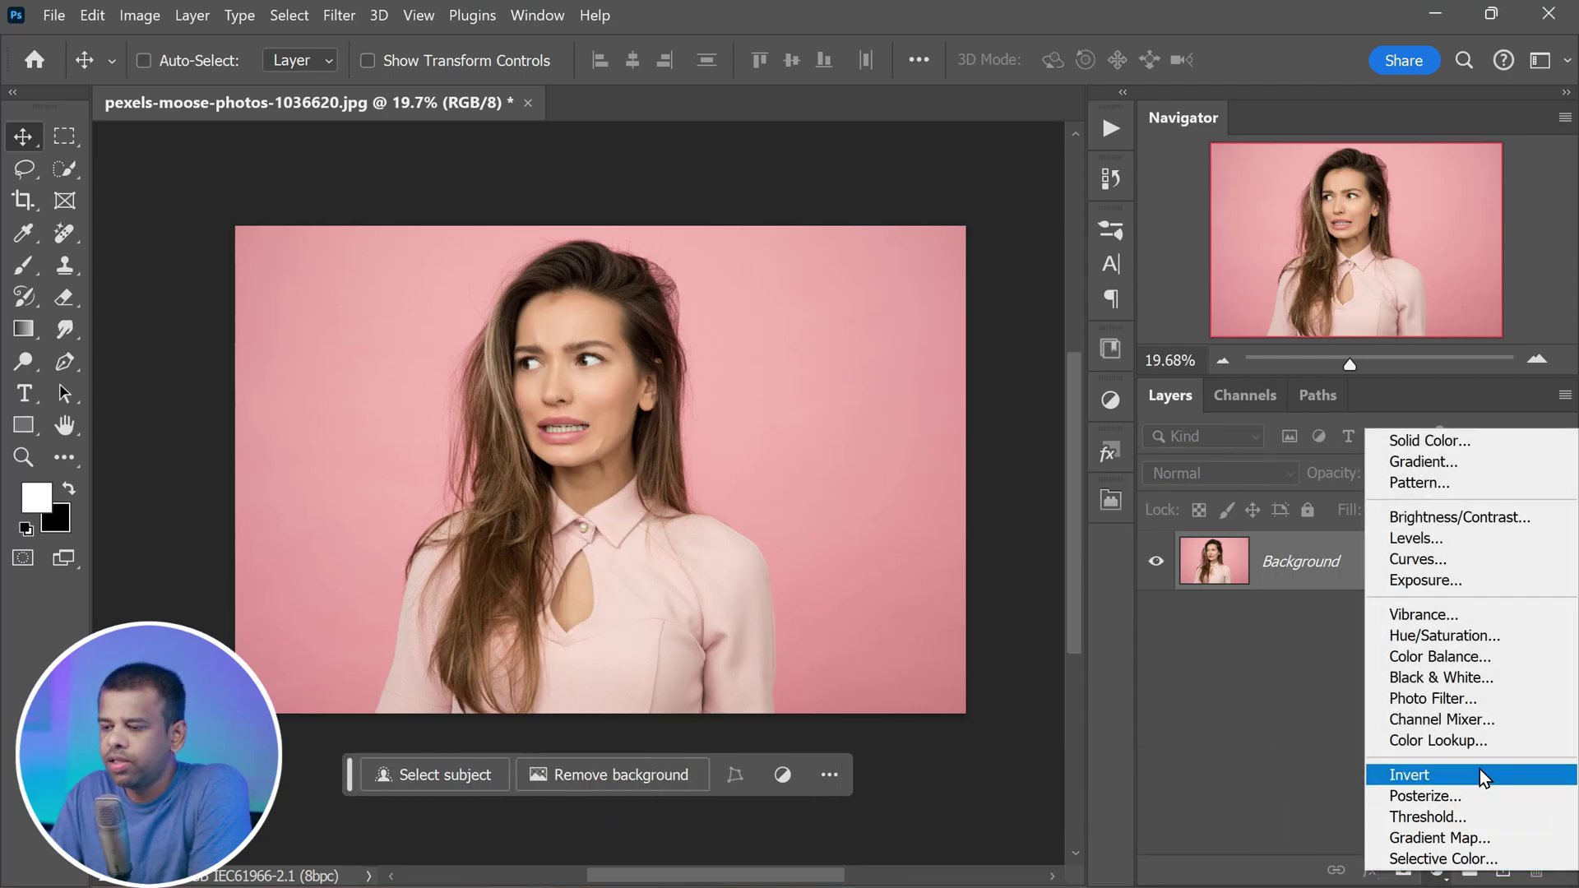
left_click(1509, 584)
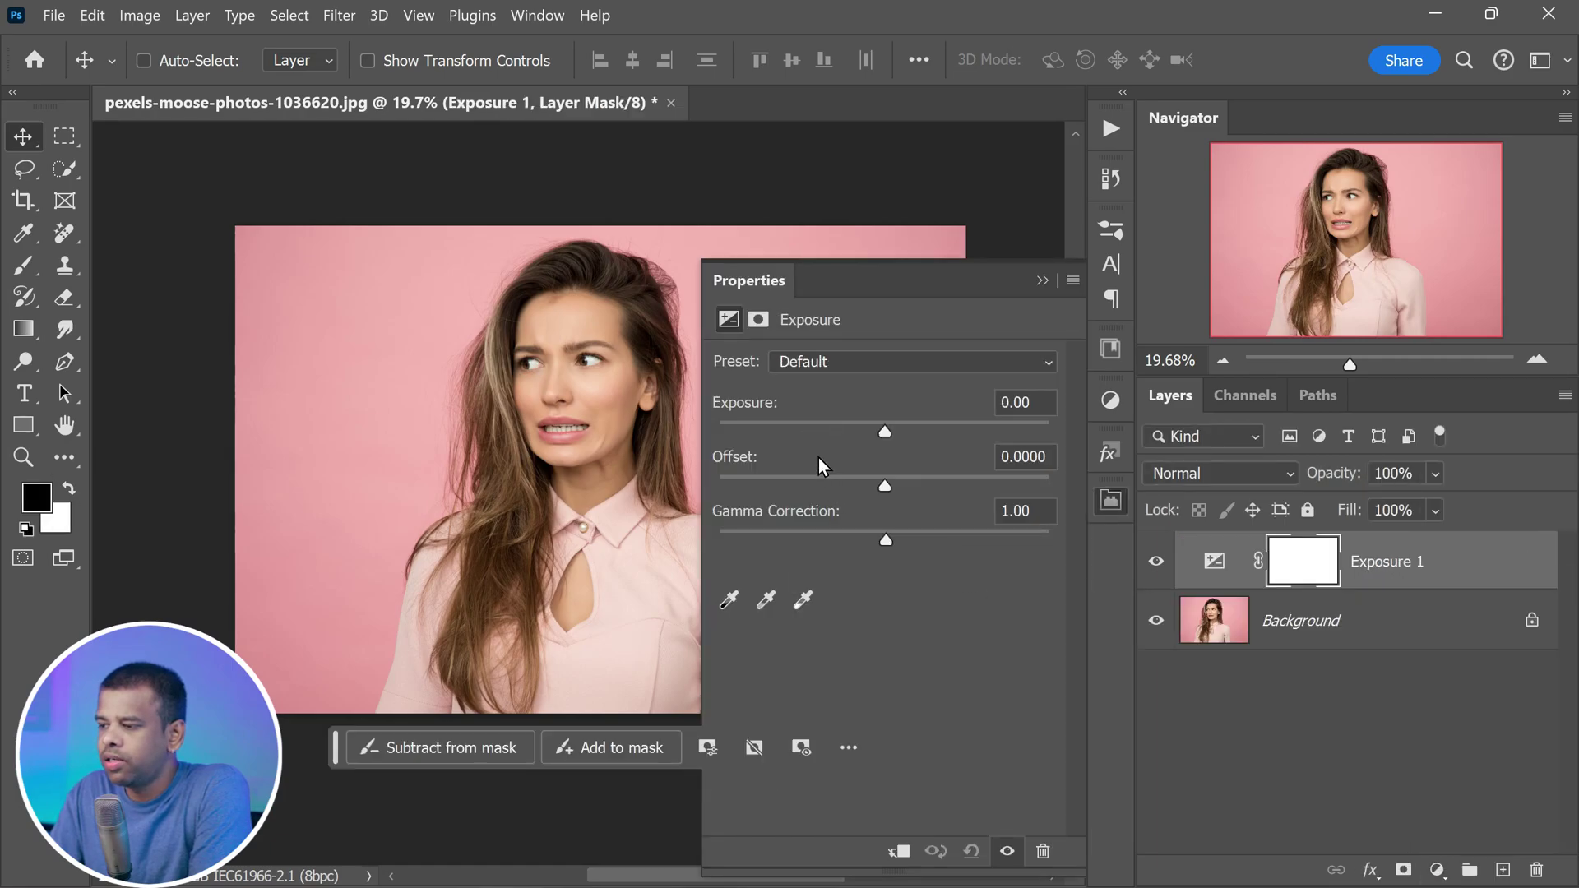
left_click_drag(884, 433, 812, 442)
left_click(1042, 281)
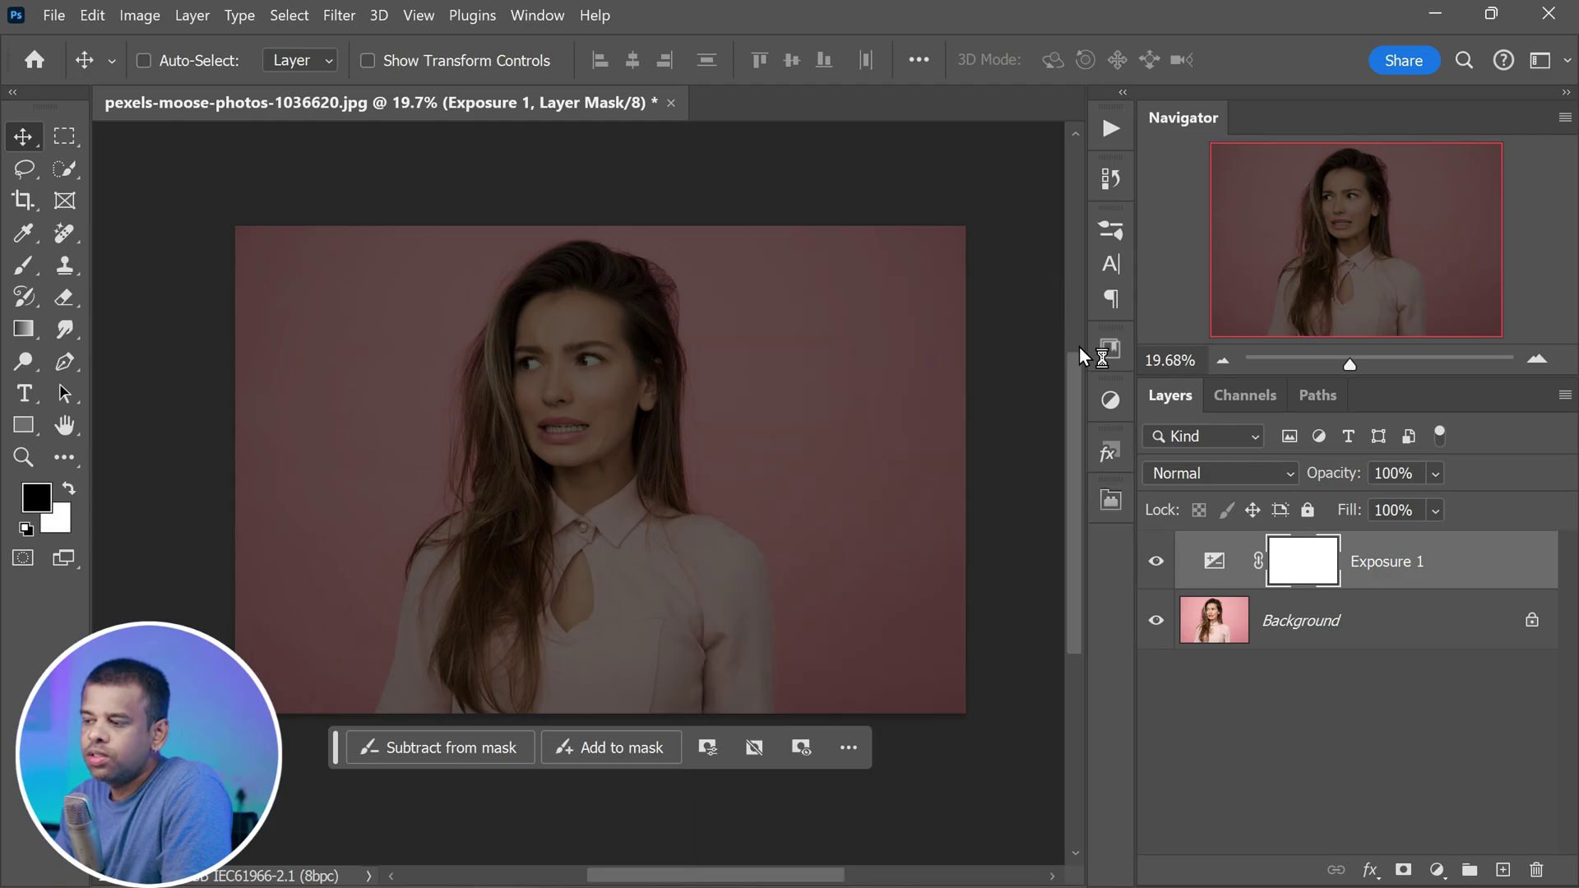
left_click(1273, 476)
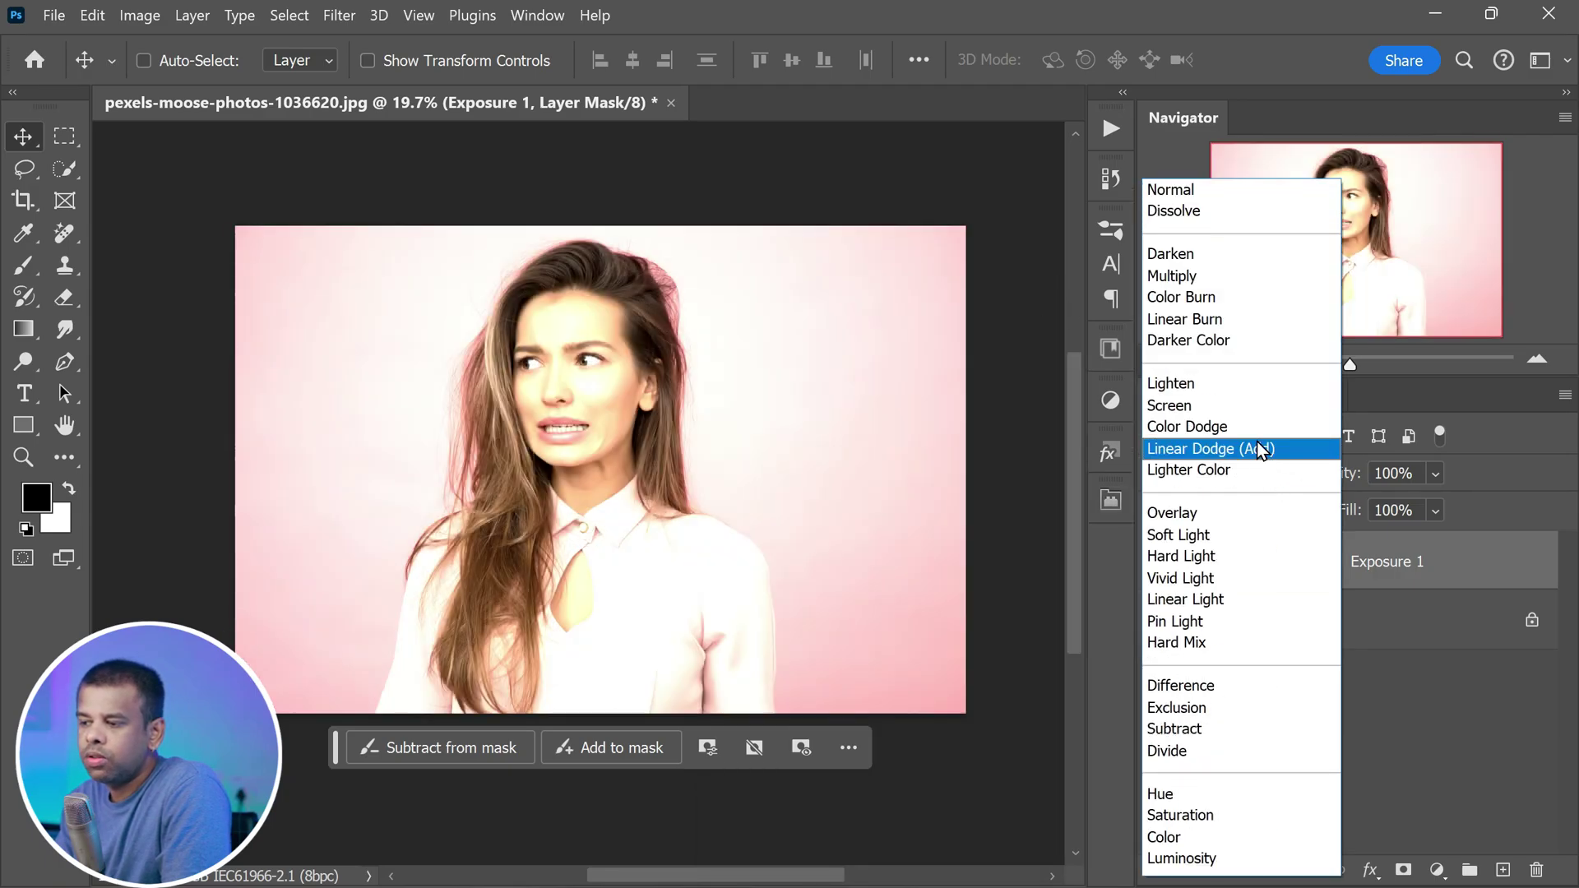
left_click(1231, 321)
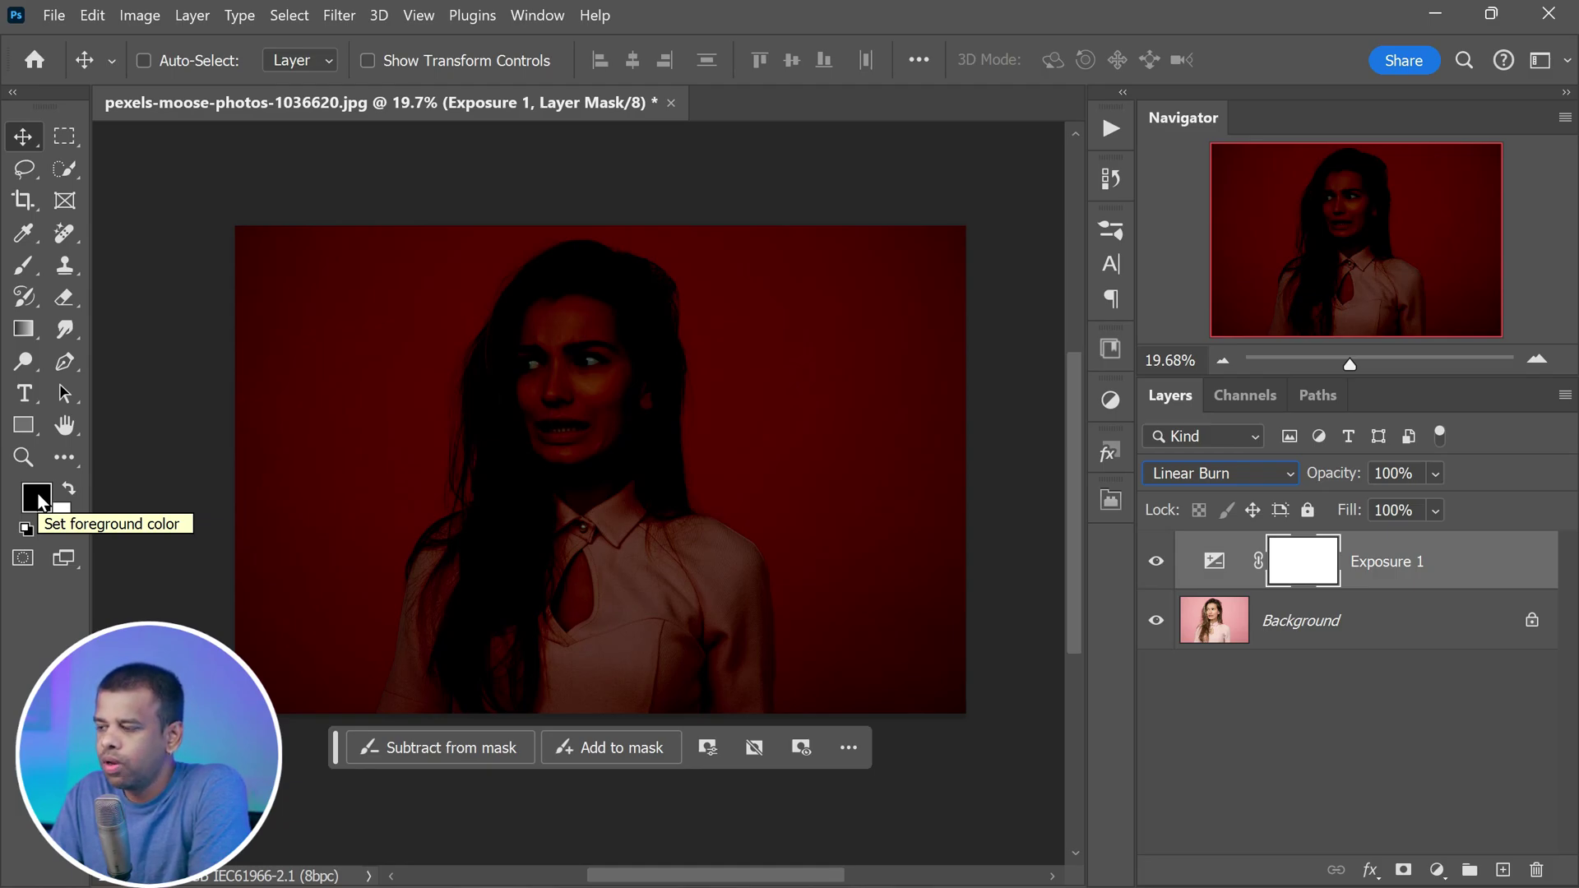
- With the Gradient Tool, draw a radial gradient on the Exposure 1 mask from her chest upward
left_click(32, 329)
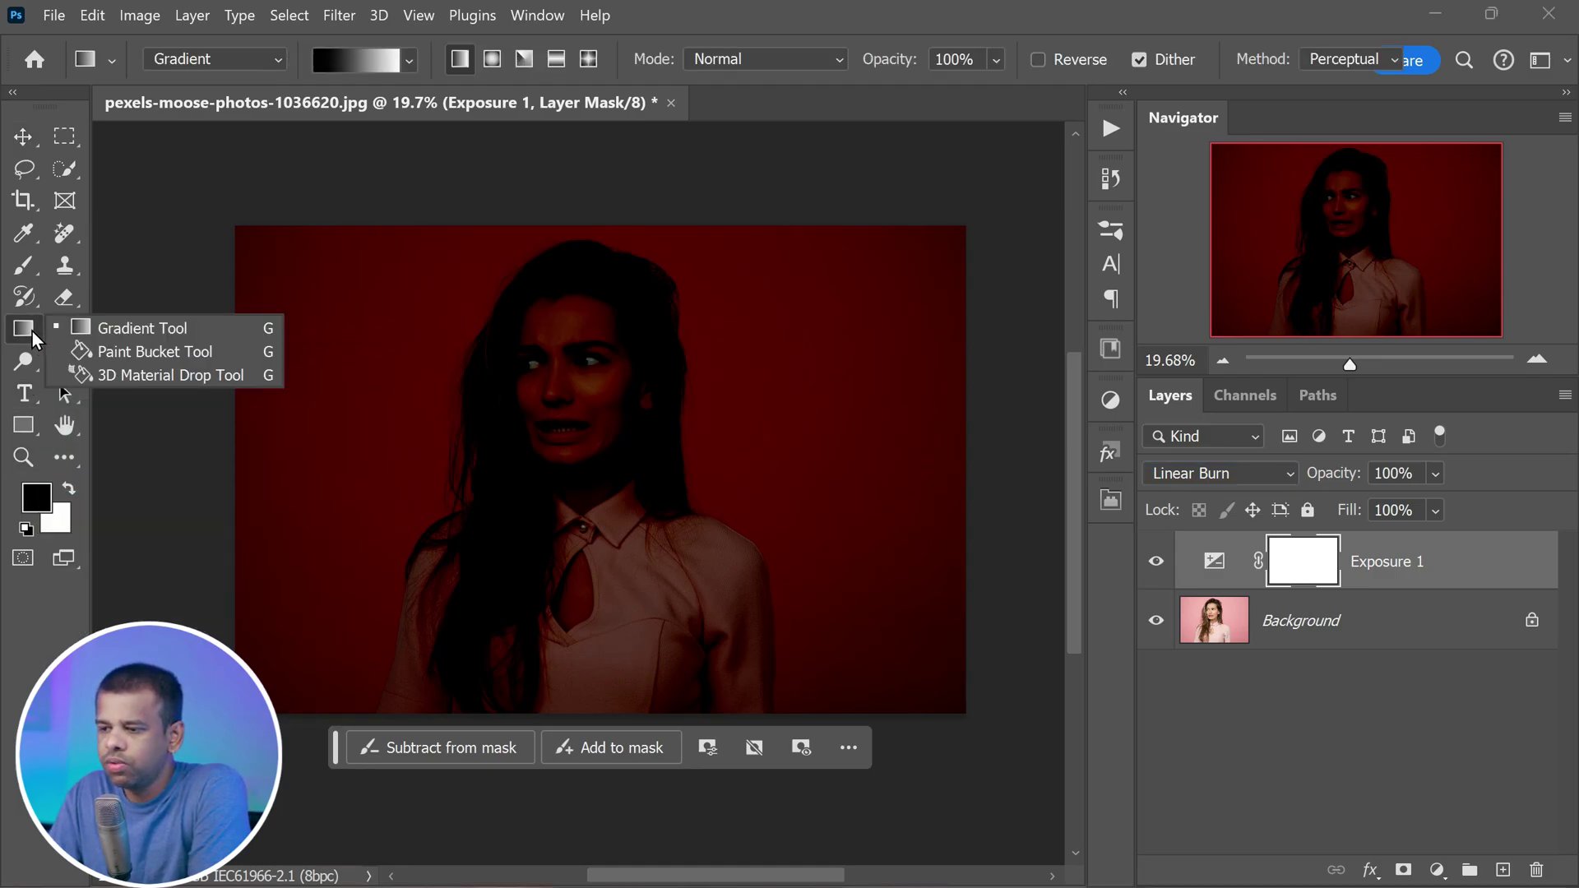
left_click(92, 329)
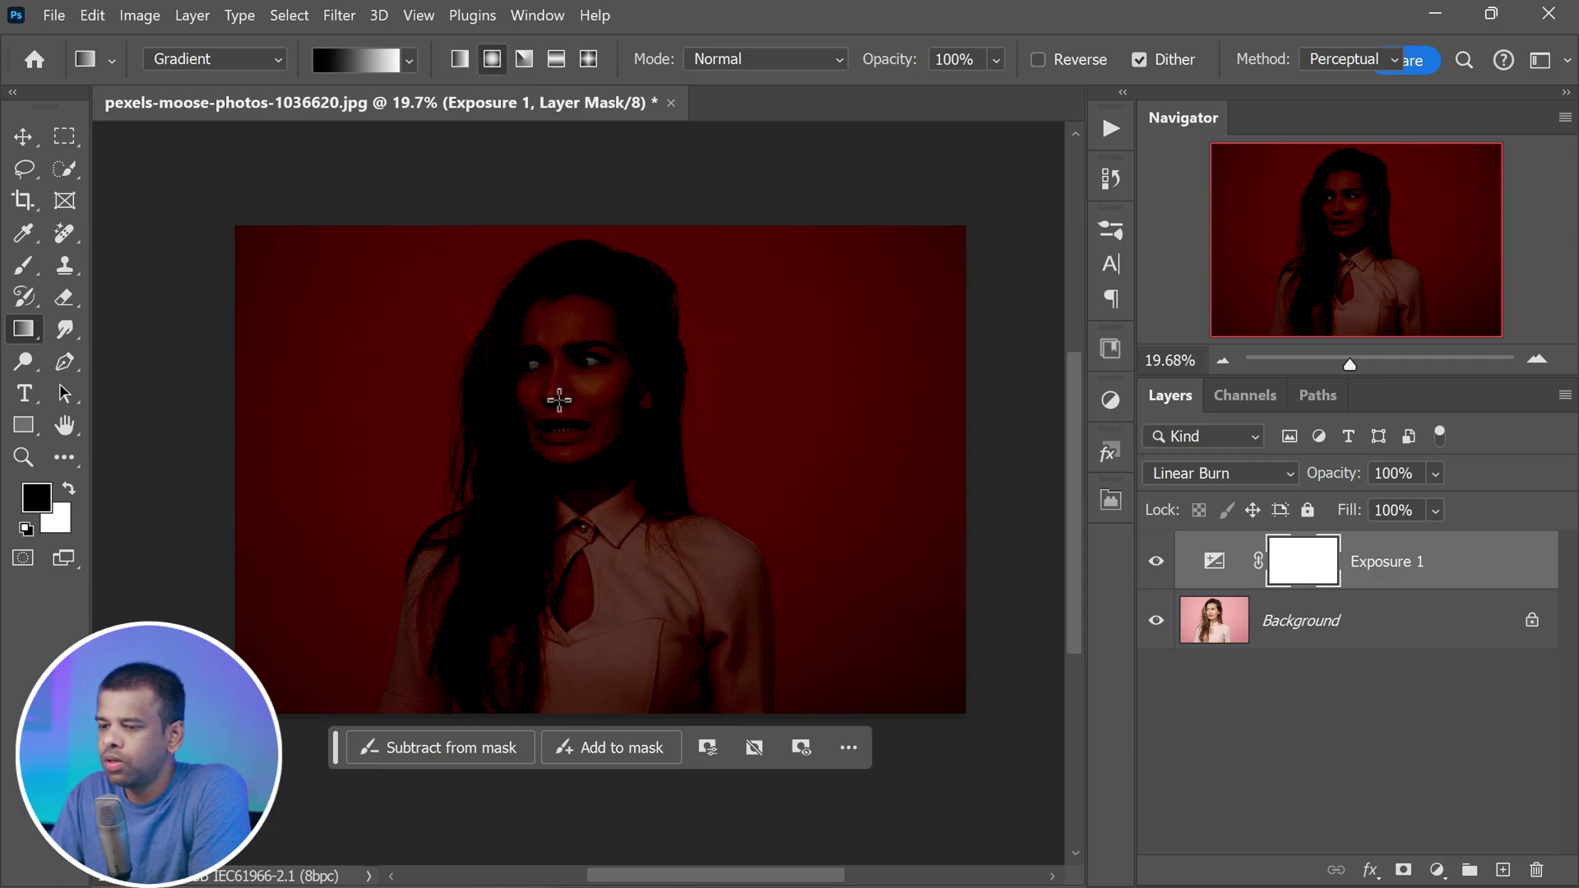
scroll(578, 407, "down", 1)
scroll(580, 407, "down", 2)
scroll(582, 436, "up", 1)
left_click_drag(582, 449, 551, 248)
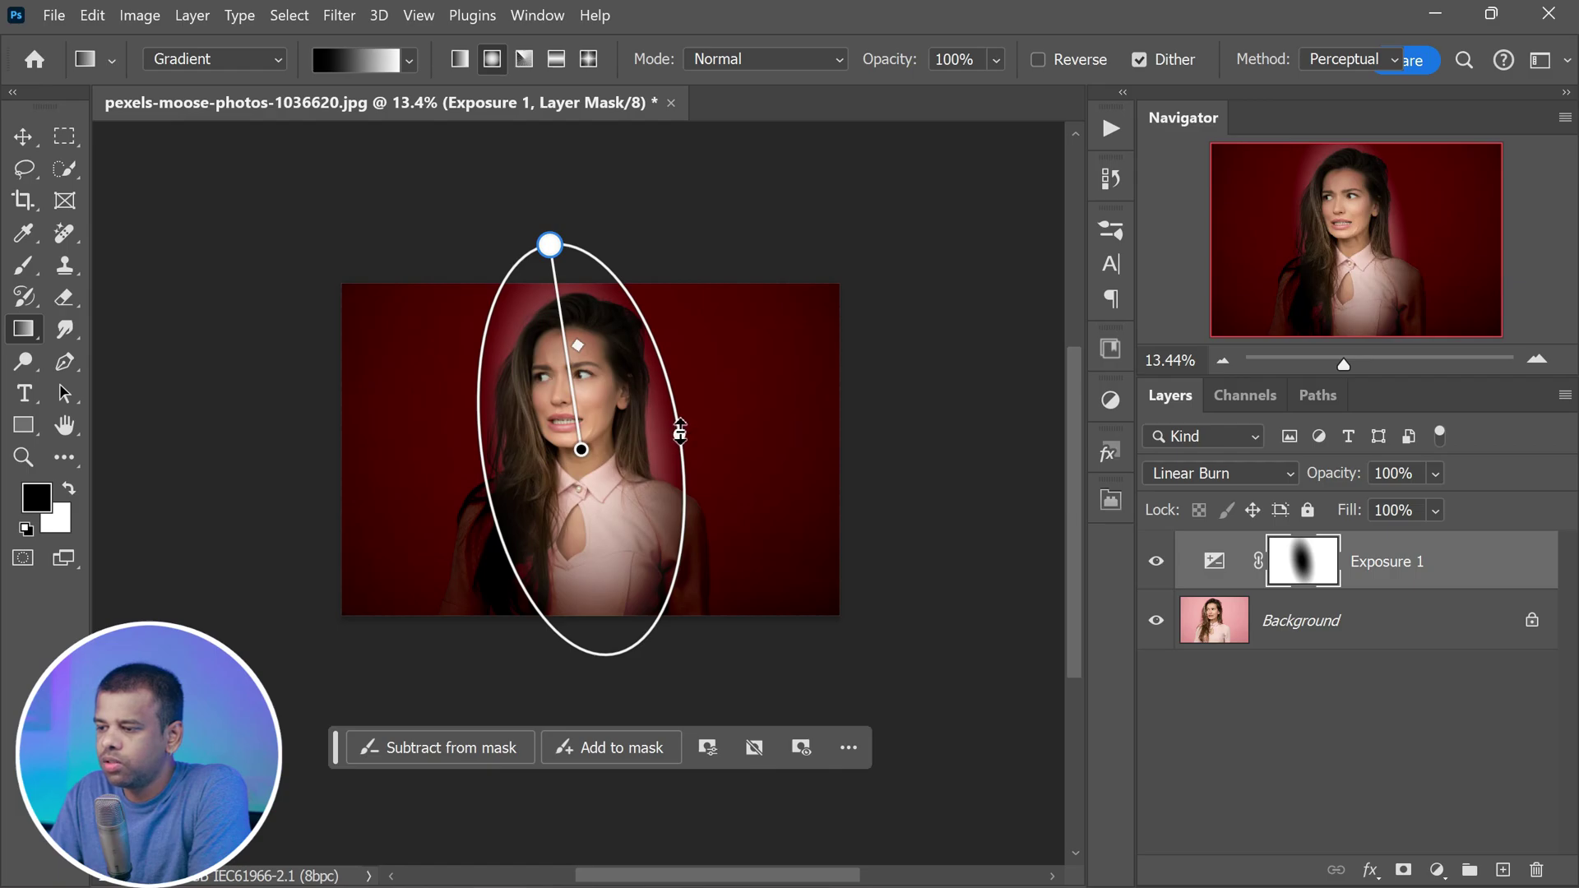
- Adjust the gradient ellipse's width and tilt it so the light falls diagonally from the upper left
left_click_drag(680, 432, 782, 420)
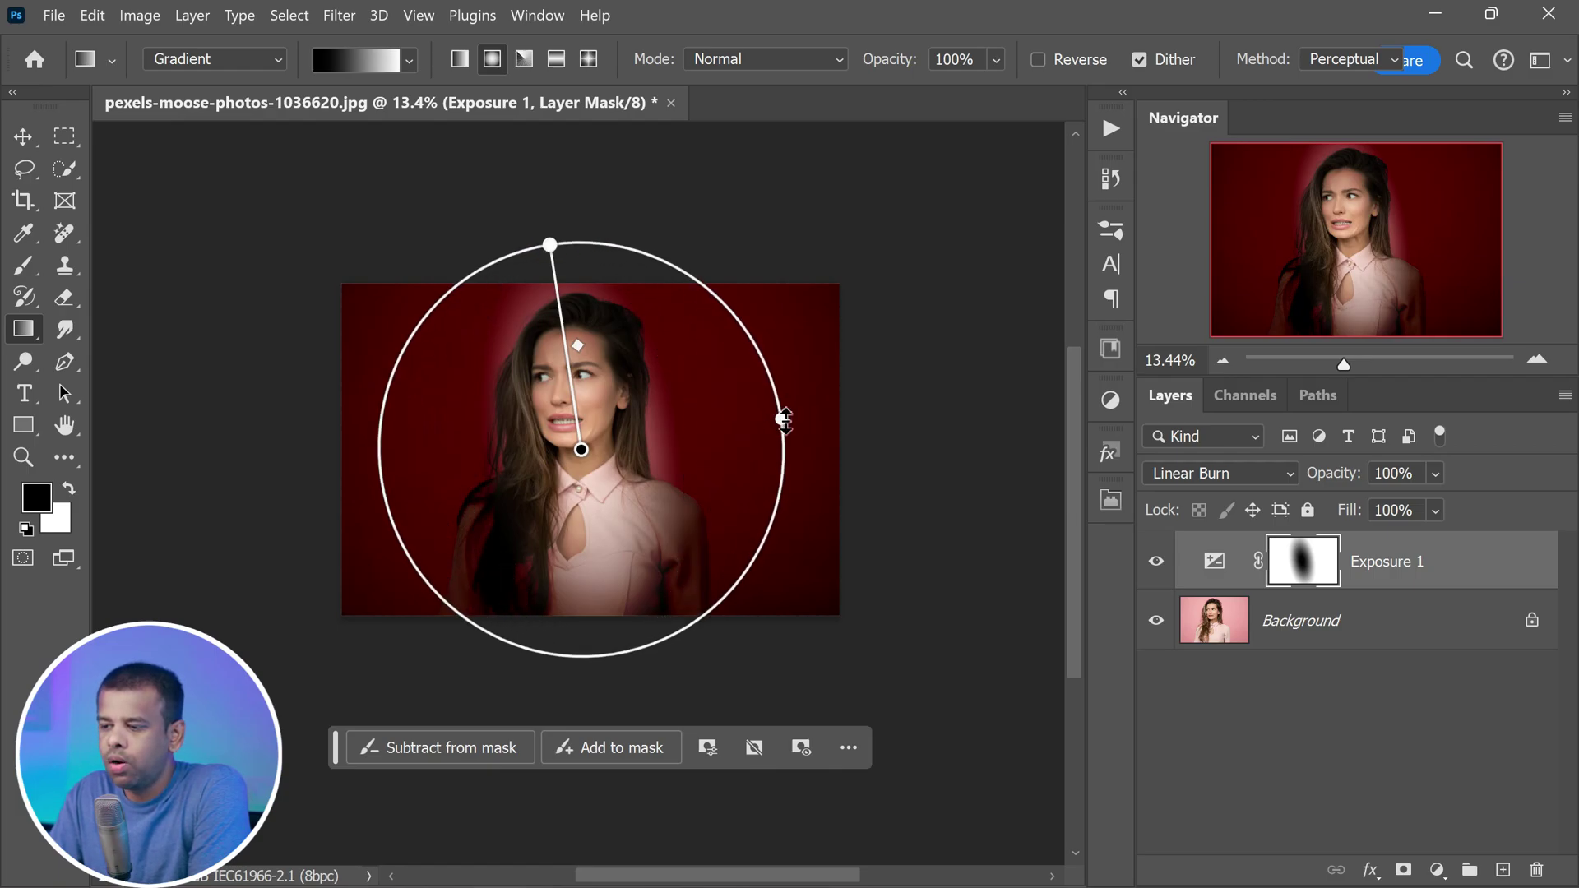
left_click_drag(781, 420, 676, 449)
left_click_drag(550, 245, 349, 199)
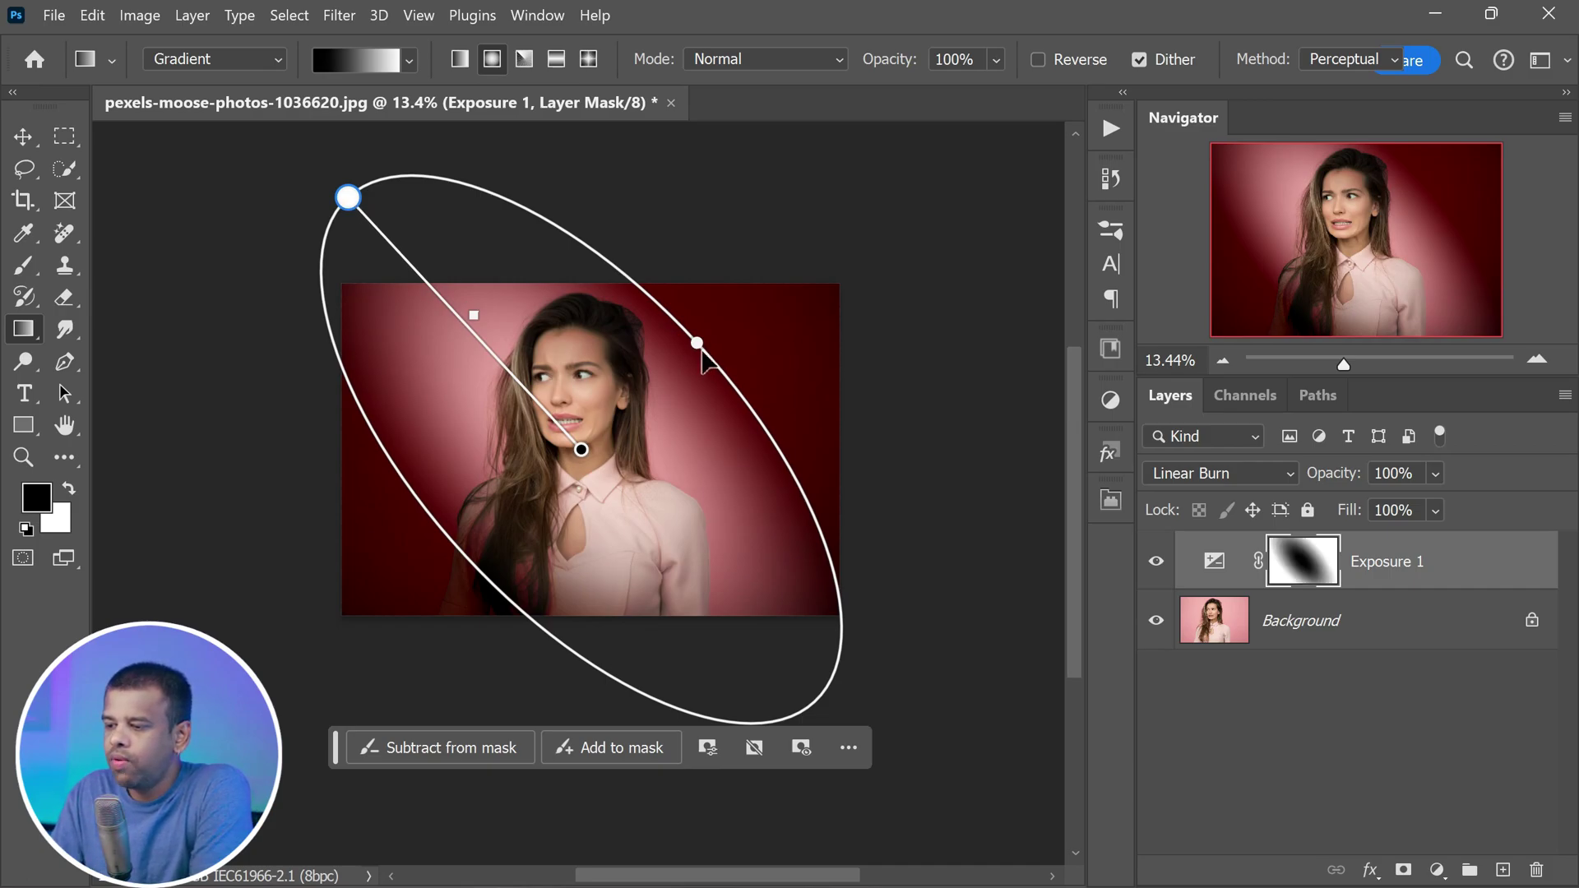
- Enlarge and soften the spotlight toward the upper left and move its centre up onto her face
mouse_move(694, 352)
left_mouse_down()
mouse_move(682, 368)
mouse_move(707, 344)
left_mouse_up()
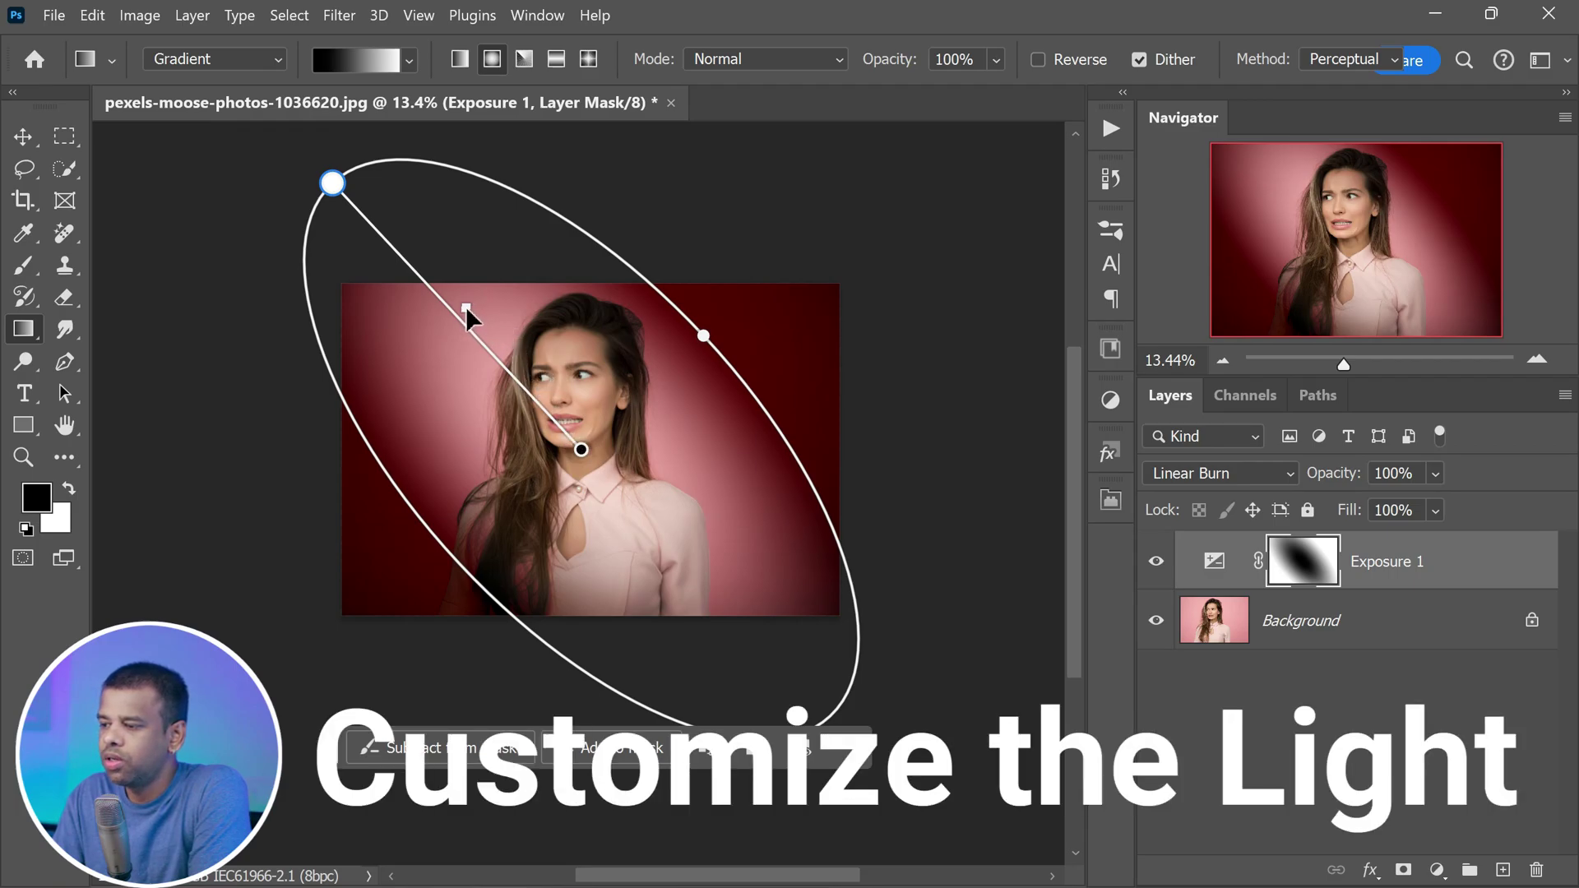
left_click_drag(465, 306, 431, 241)
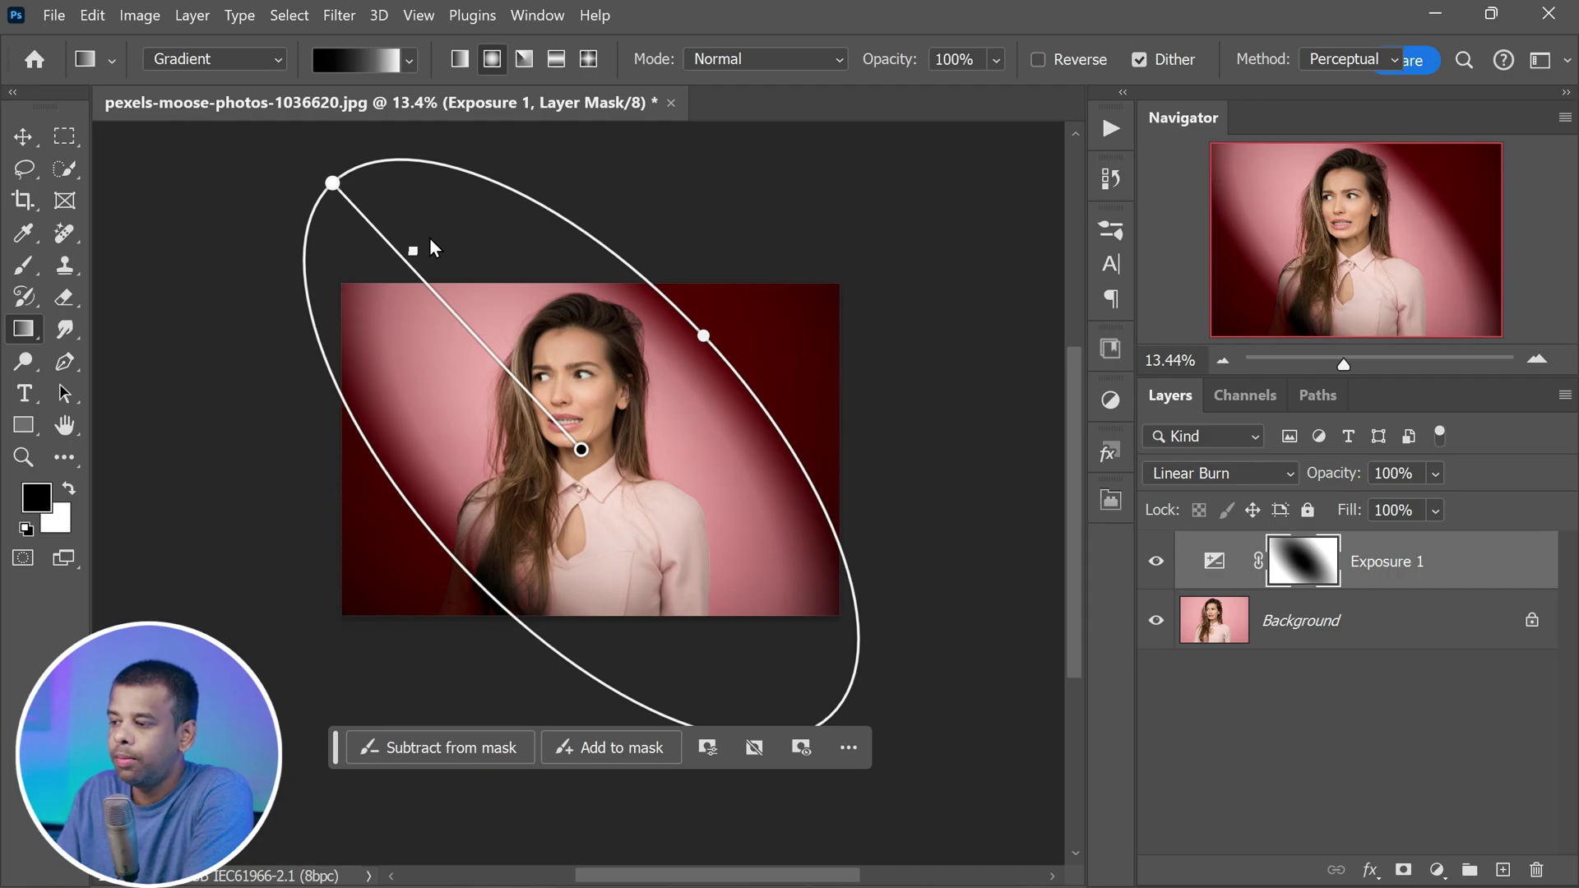
mouse_move(332, 182)
left_mouse_down()
mouse_move(292, 185)
mouse_move(317, 191)
left_mouse_up()
left_click_drag(438, 282, 477, 295)
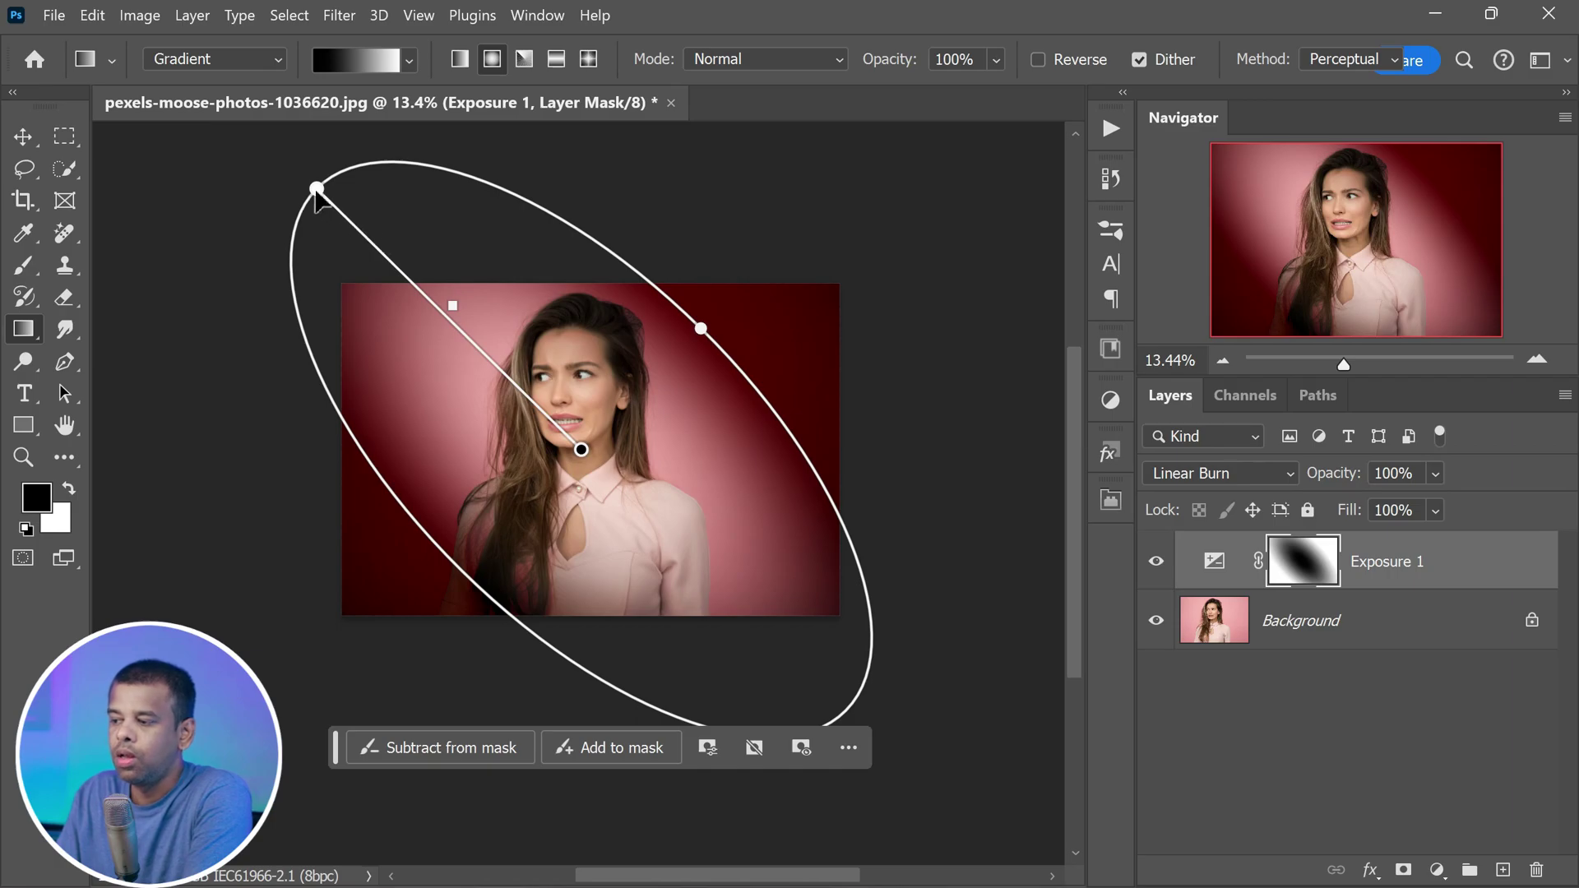
left_click_drag(316, 188, 279, 194)
left_click_drag(580, 450, 529, 370)
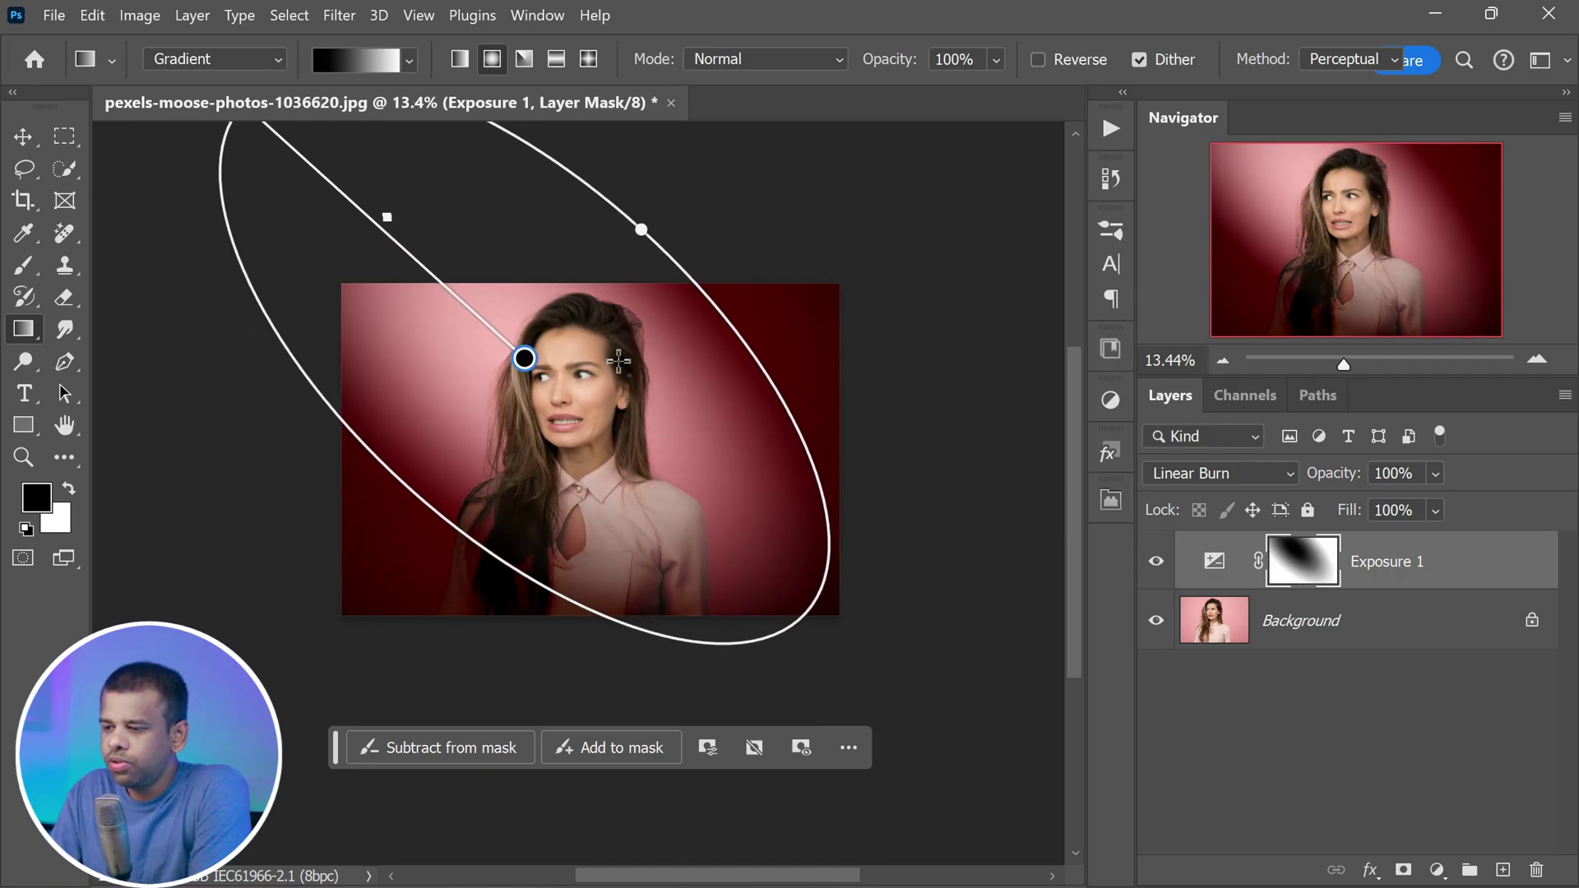
- Compare the Exposure 1 mask on its own with the photo, then deselect the layer to commit the gradient
left_click(1306, 568)
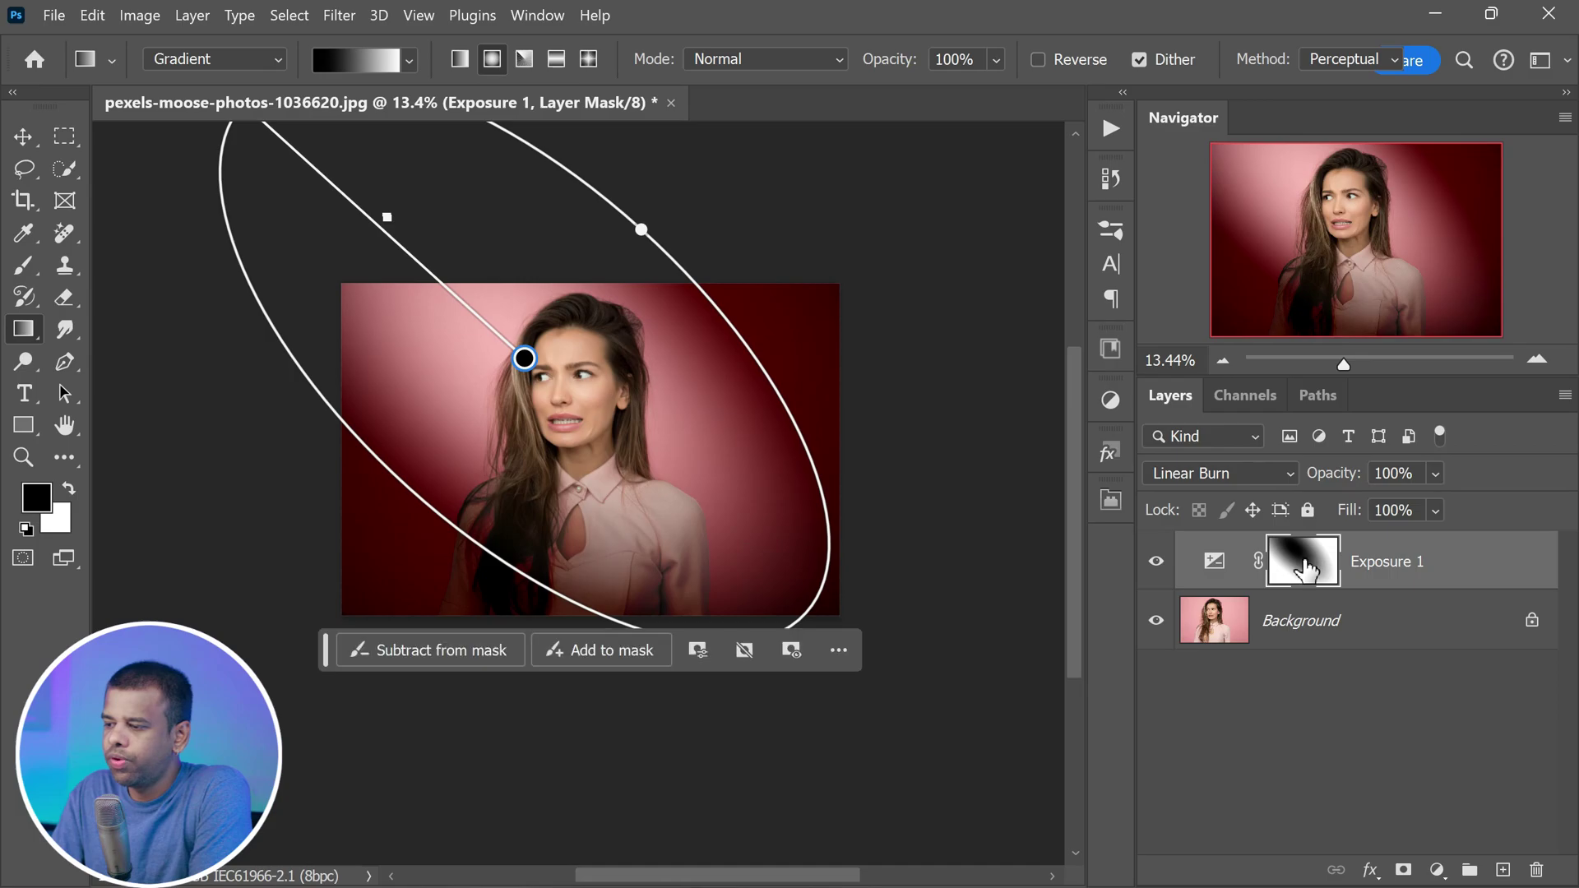
left_click(1306, 567, "alt")
left_click(1306, 568, "alt")
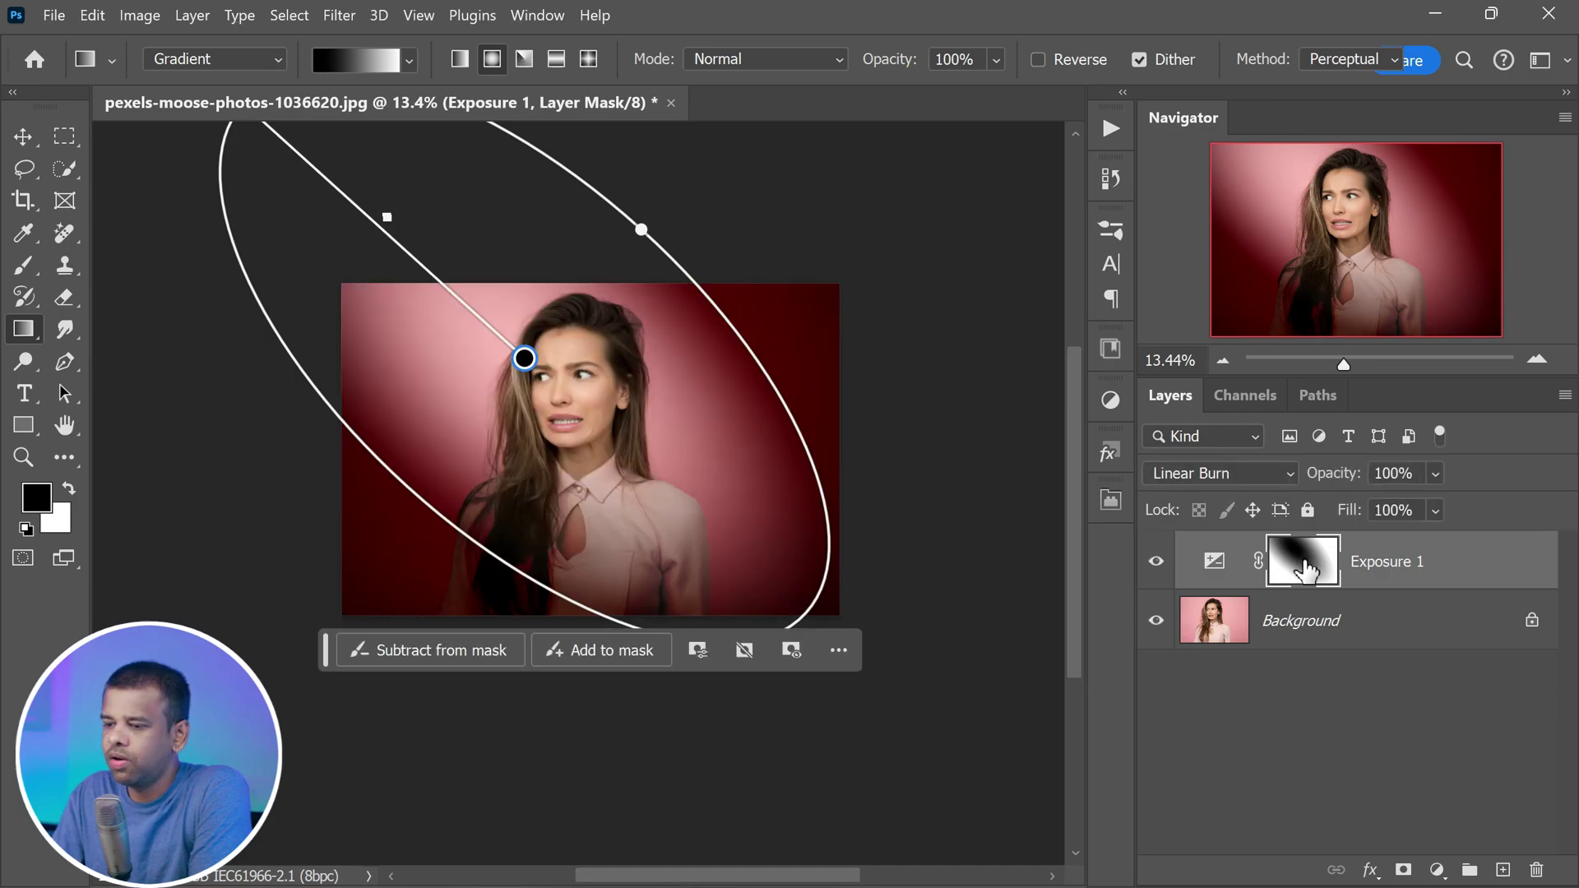
left_click(1306, 568, "alt")
left_click(1306, 568, "alt")
left_click(1306, 568, "alt")
left_click(1306, 568, "alt")
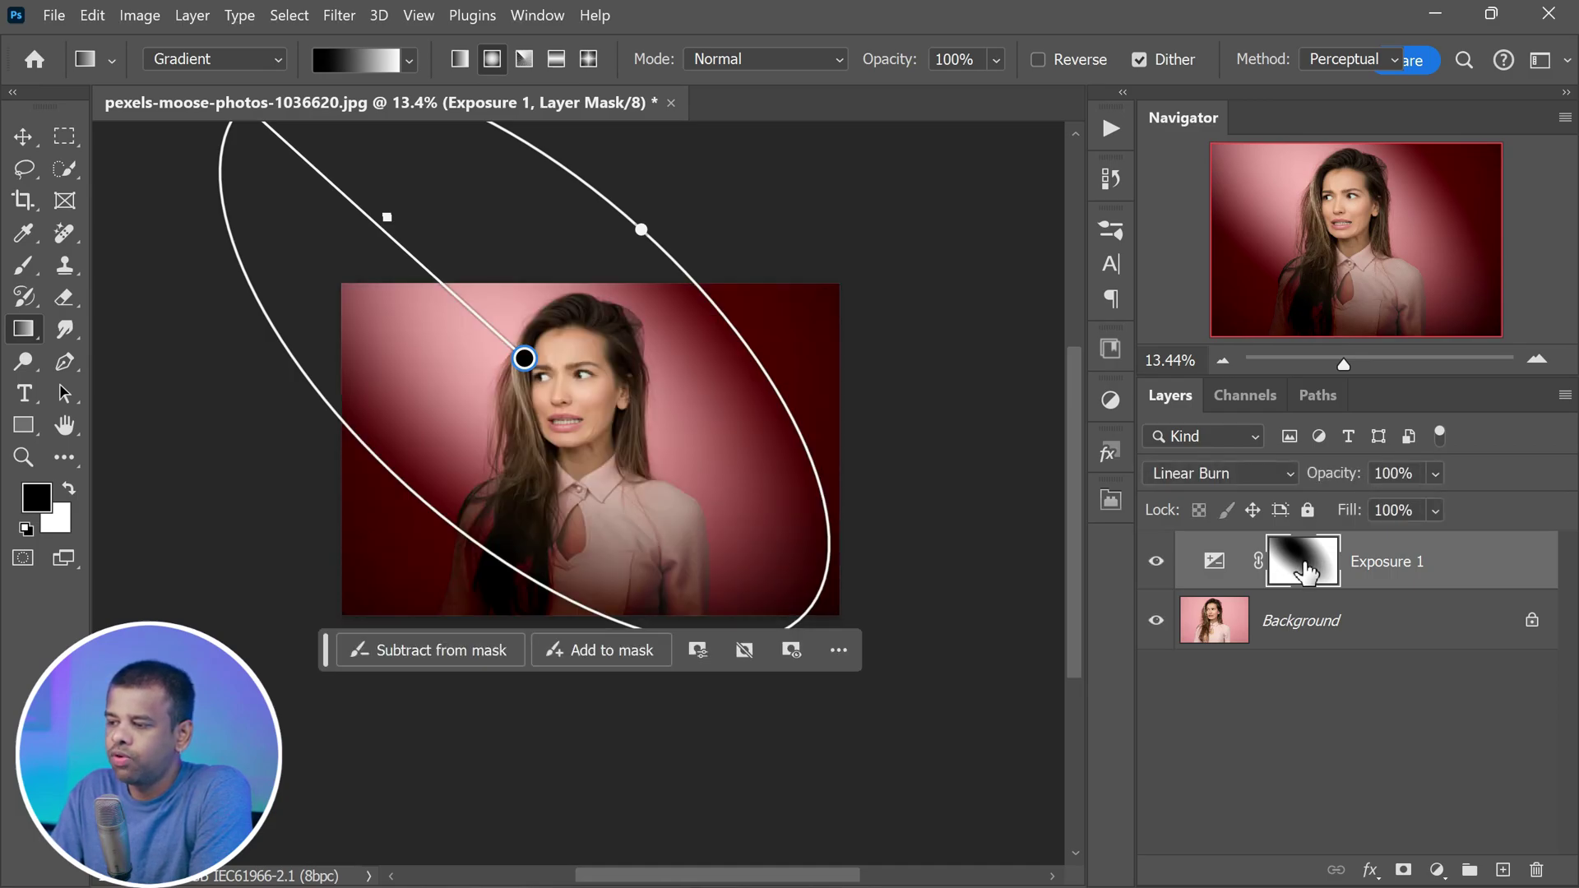
left_click(1276, 683)
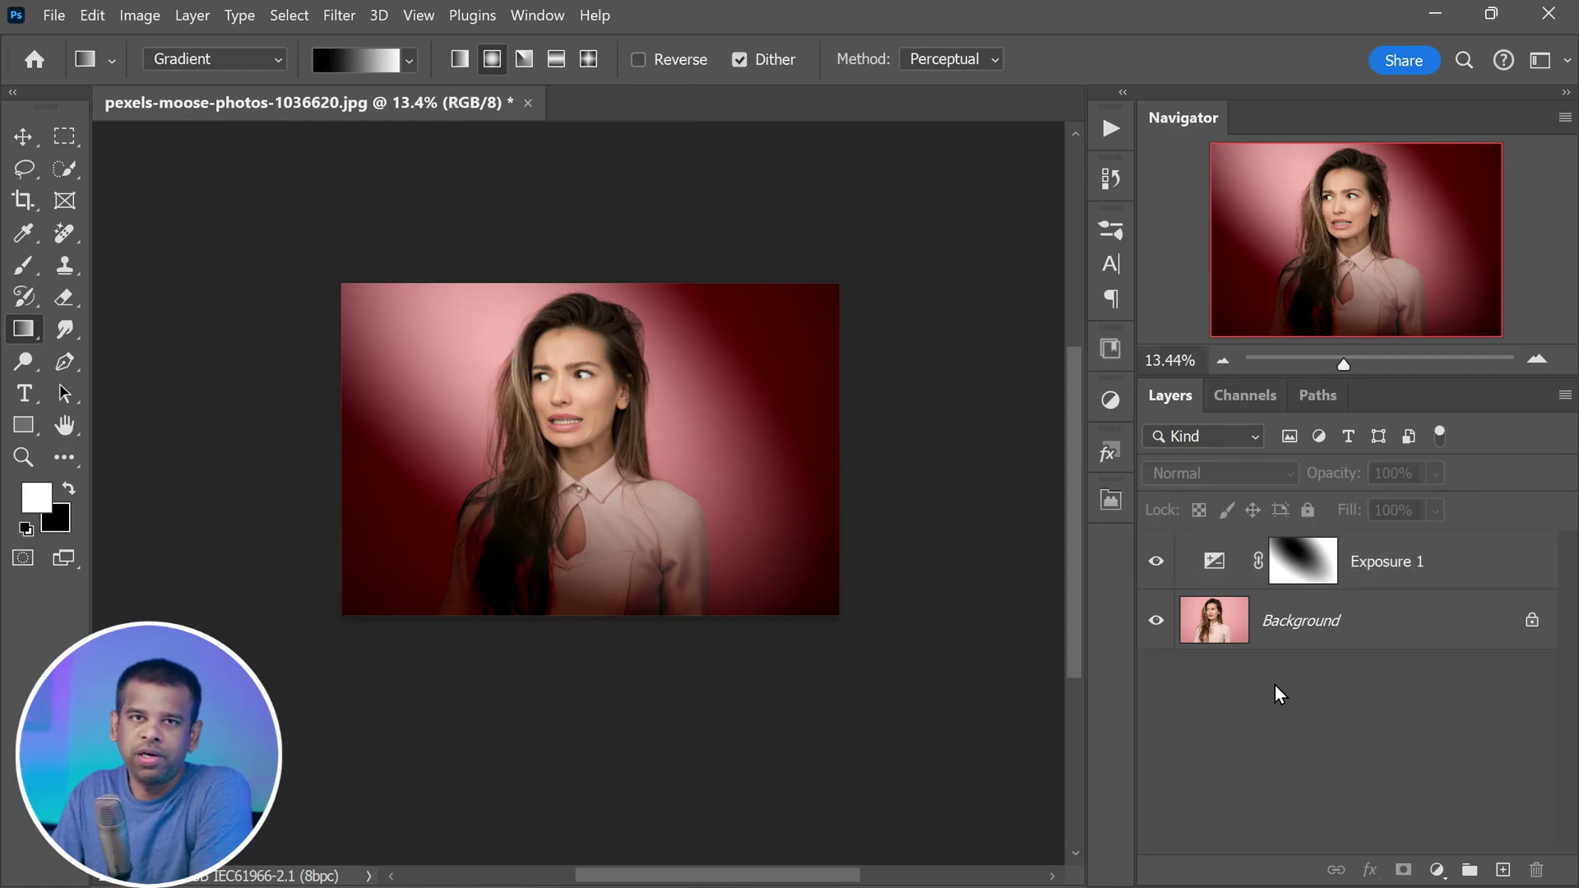
- Load the Red channel's brightness as a selection from the Channels panel, then return to Layers
scroll(682, 477, "up", 1)
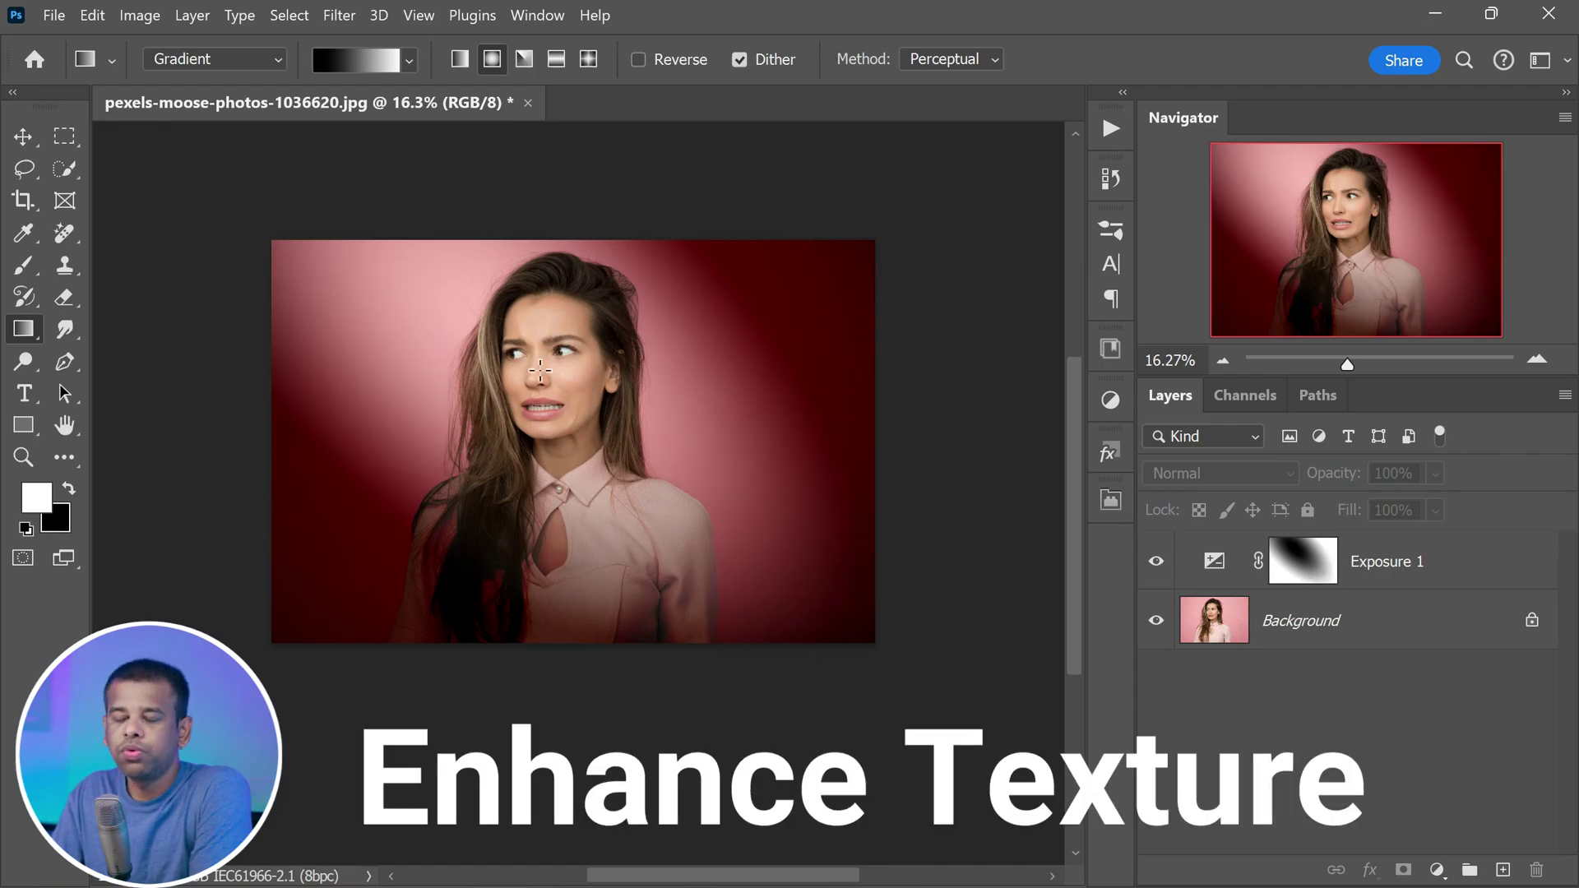
scroll(470, 407, "up", 1)
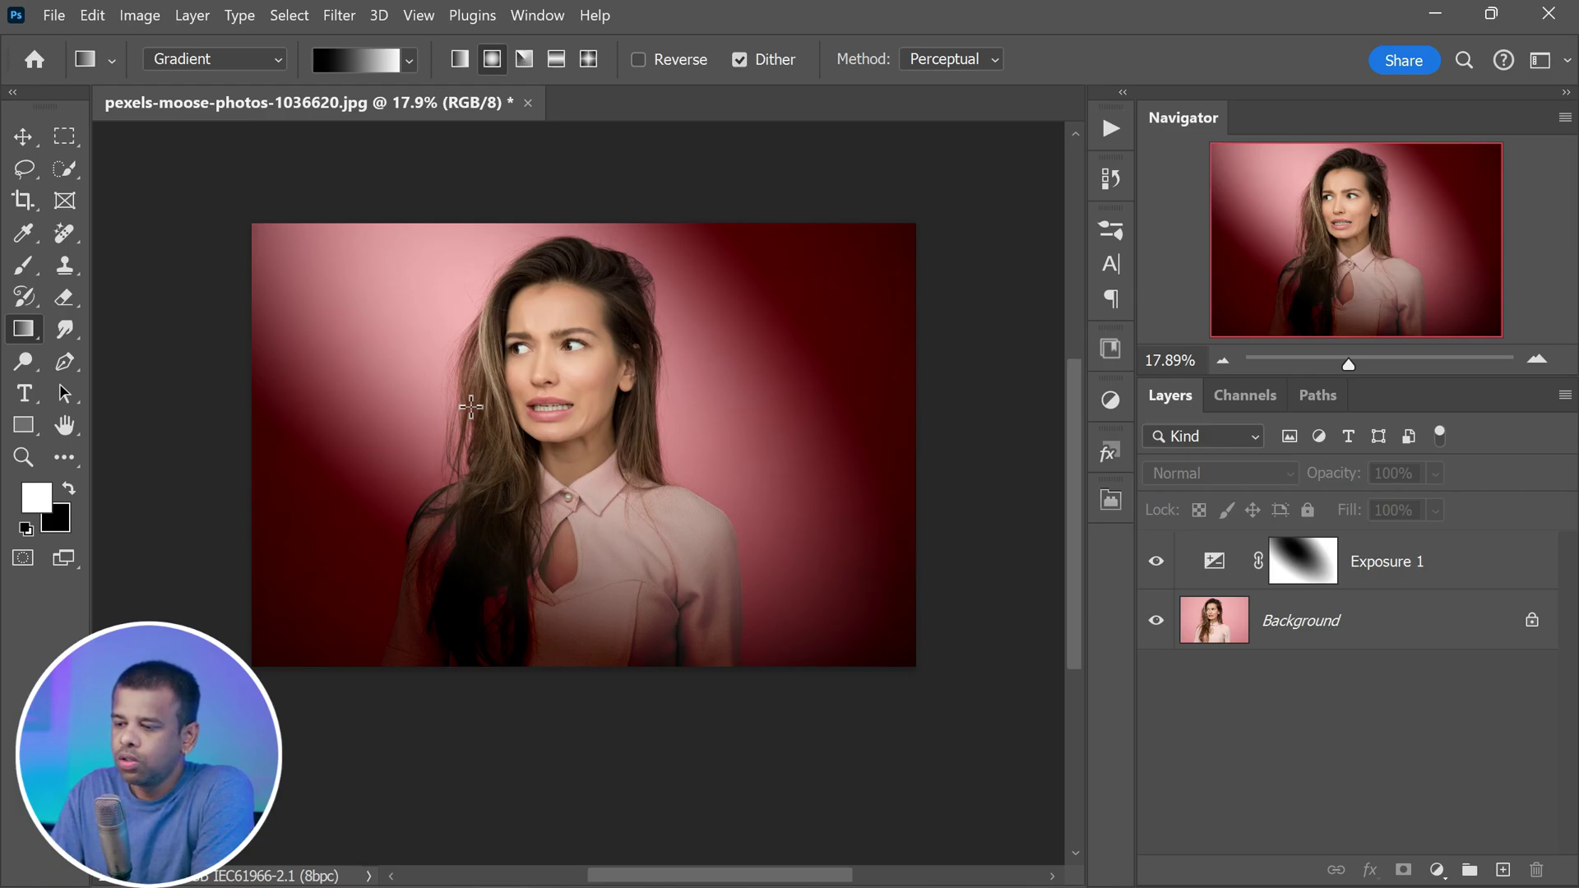
left_click(1259, 395)
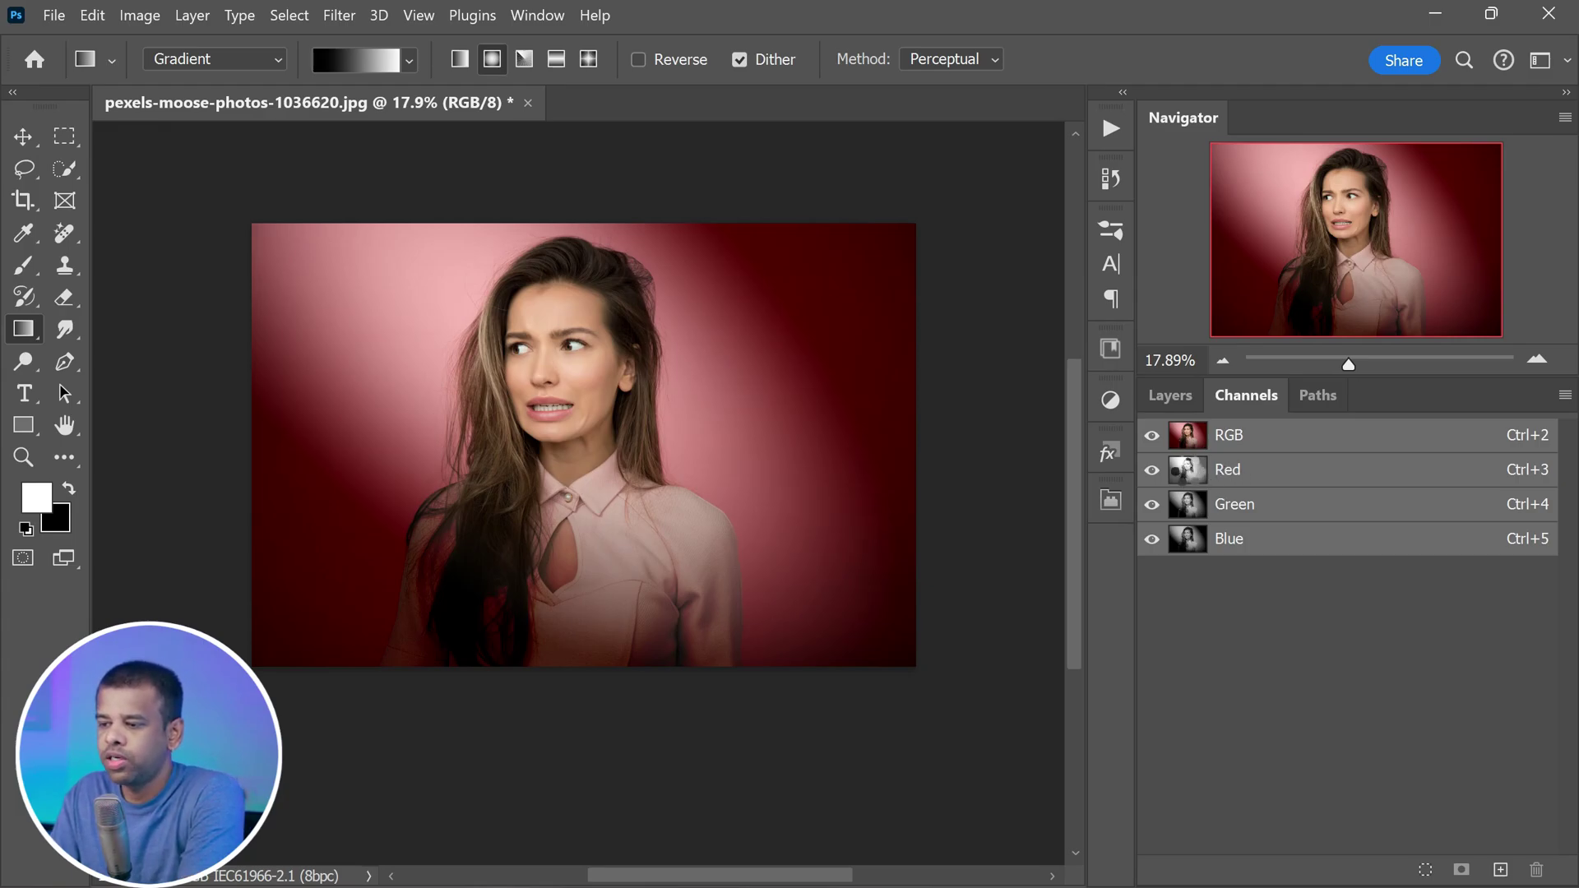
left_click(1186, 470, "ctrl")
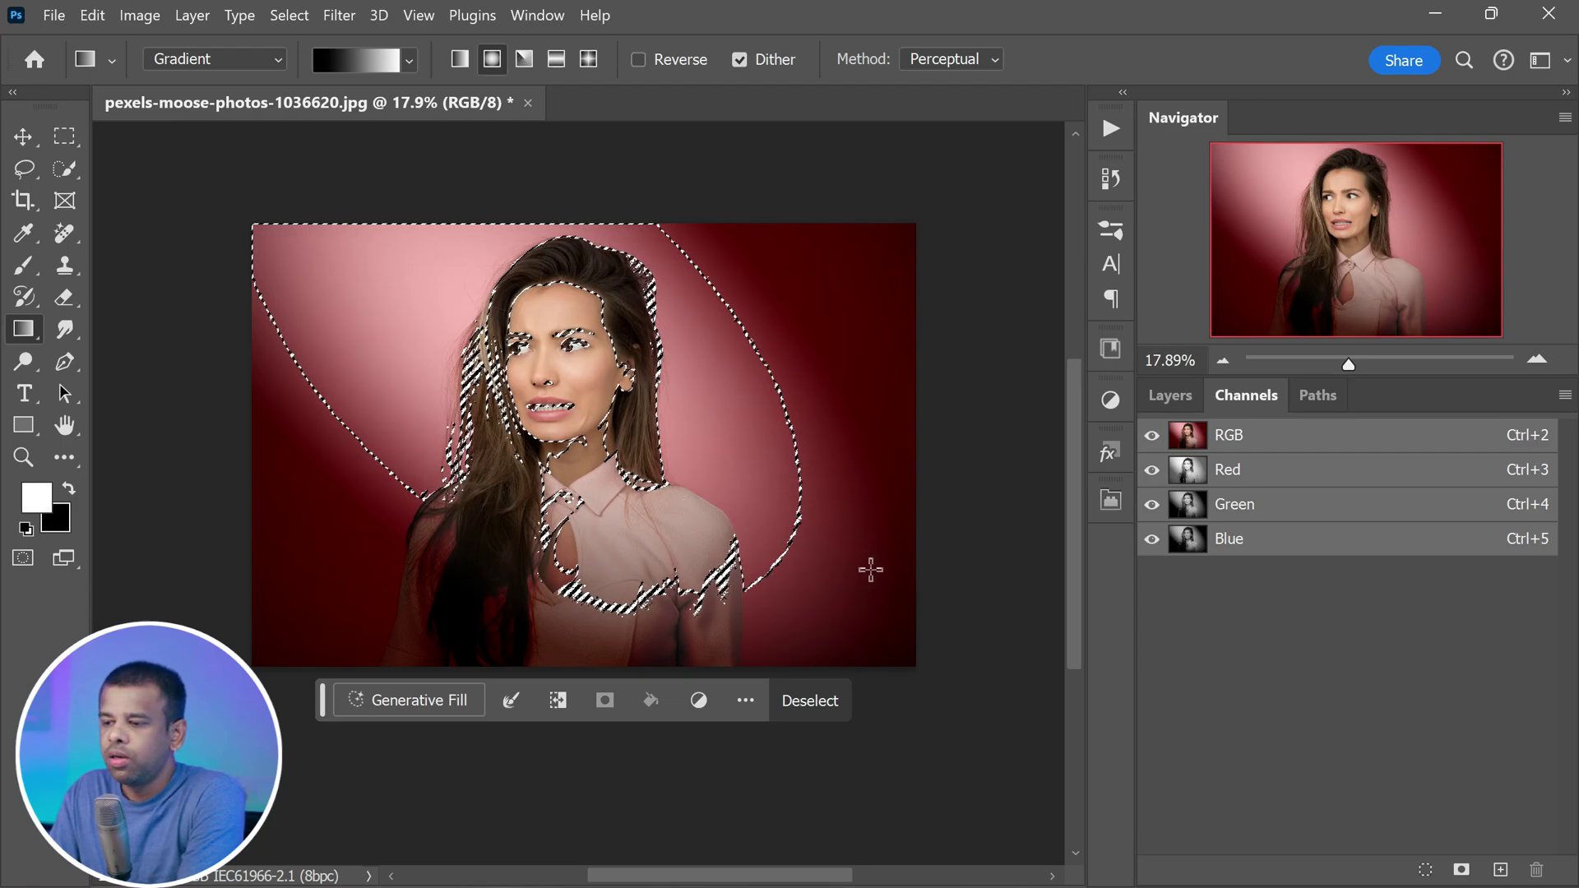
left_click(1172, 396)
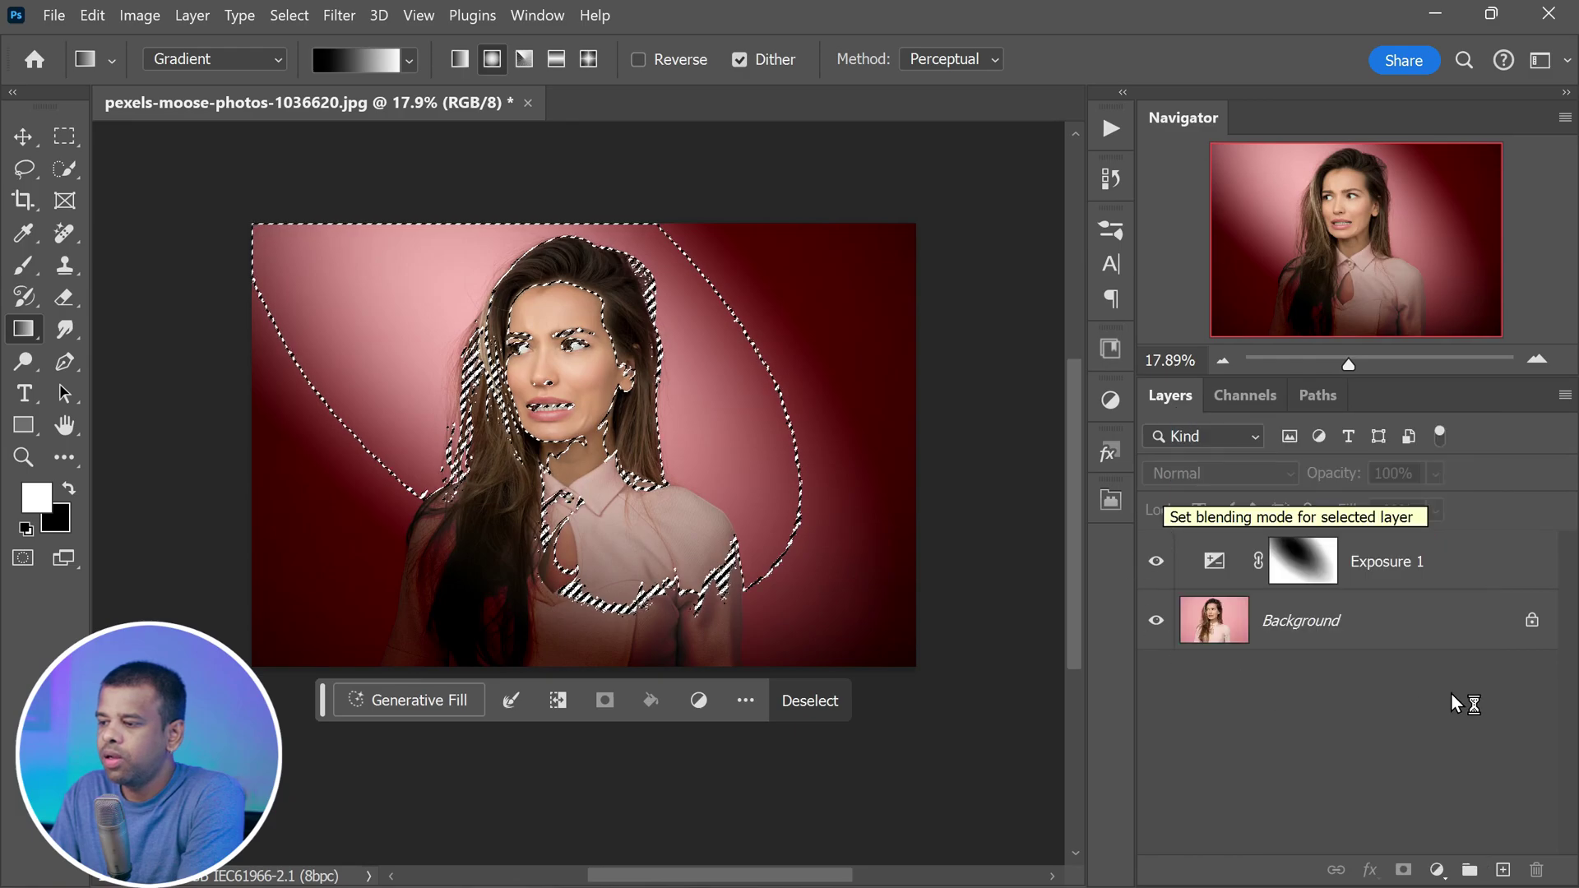
- Copy the Red-channel selection from Background onto a new Layer 1 and preview it alone
left_click(1378, 634)
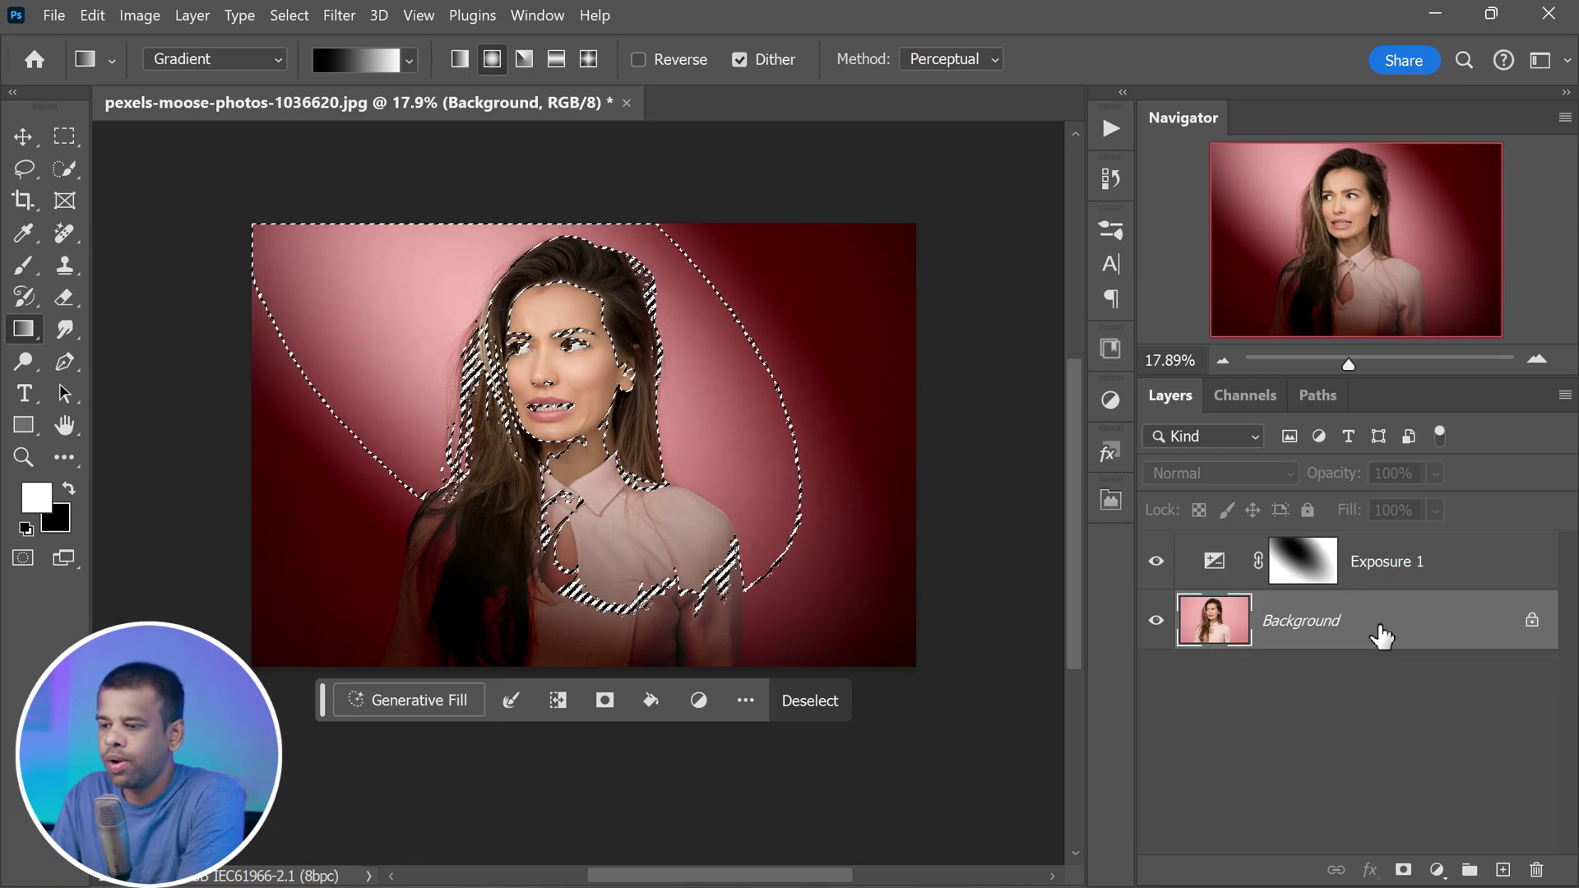
key("ctrl+j")
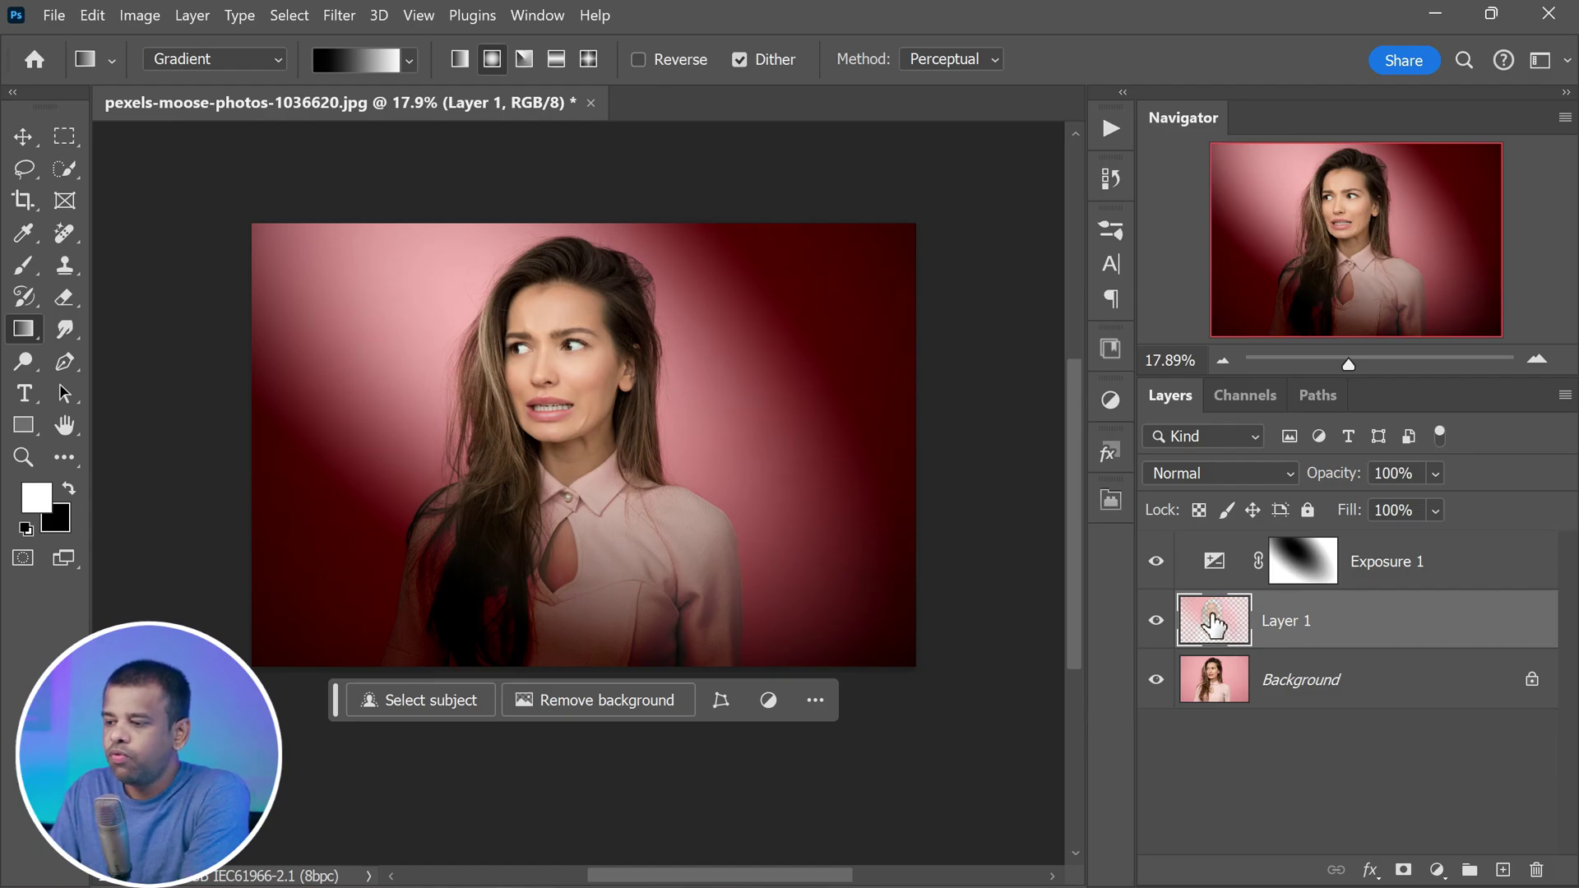
left_click(1156, 681)
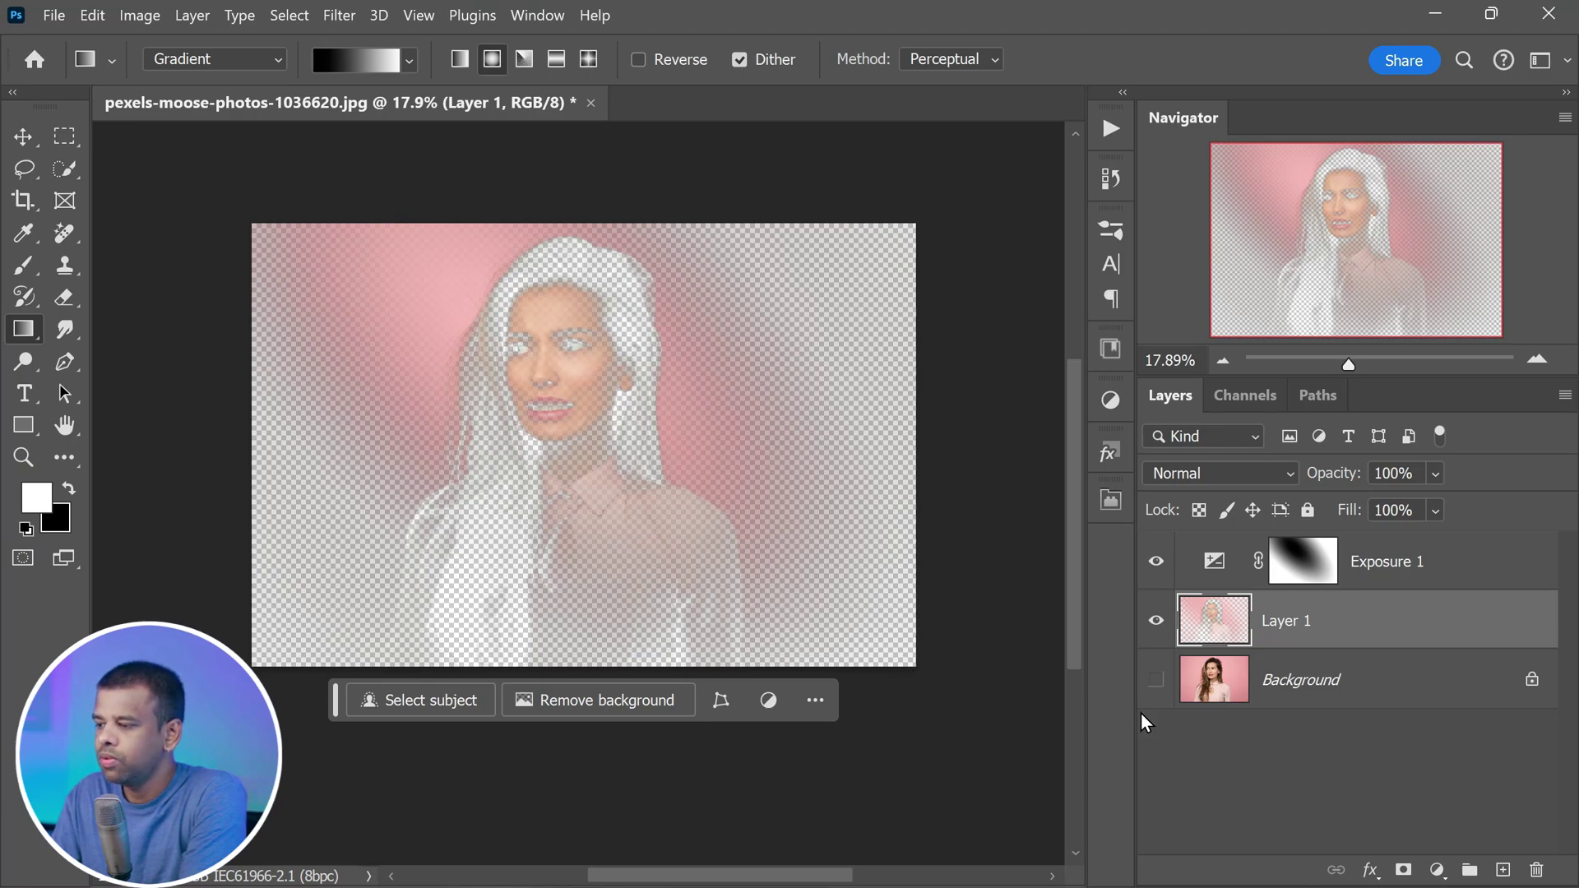
left_click(1157, 683)
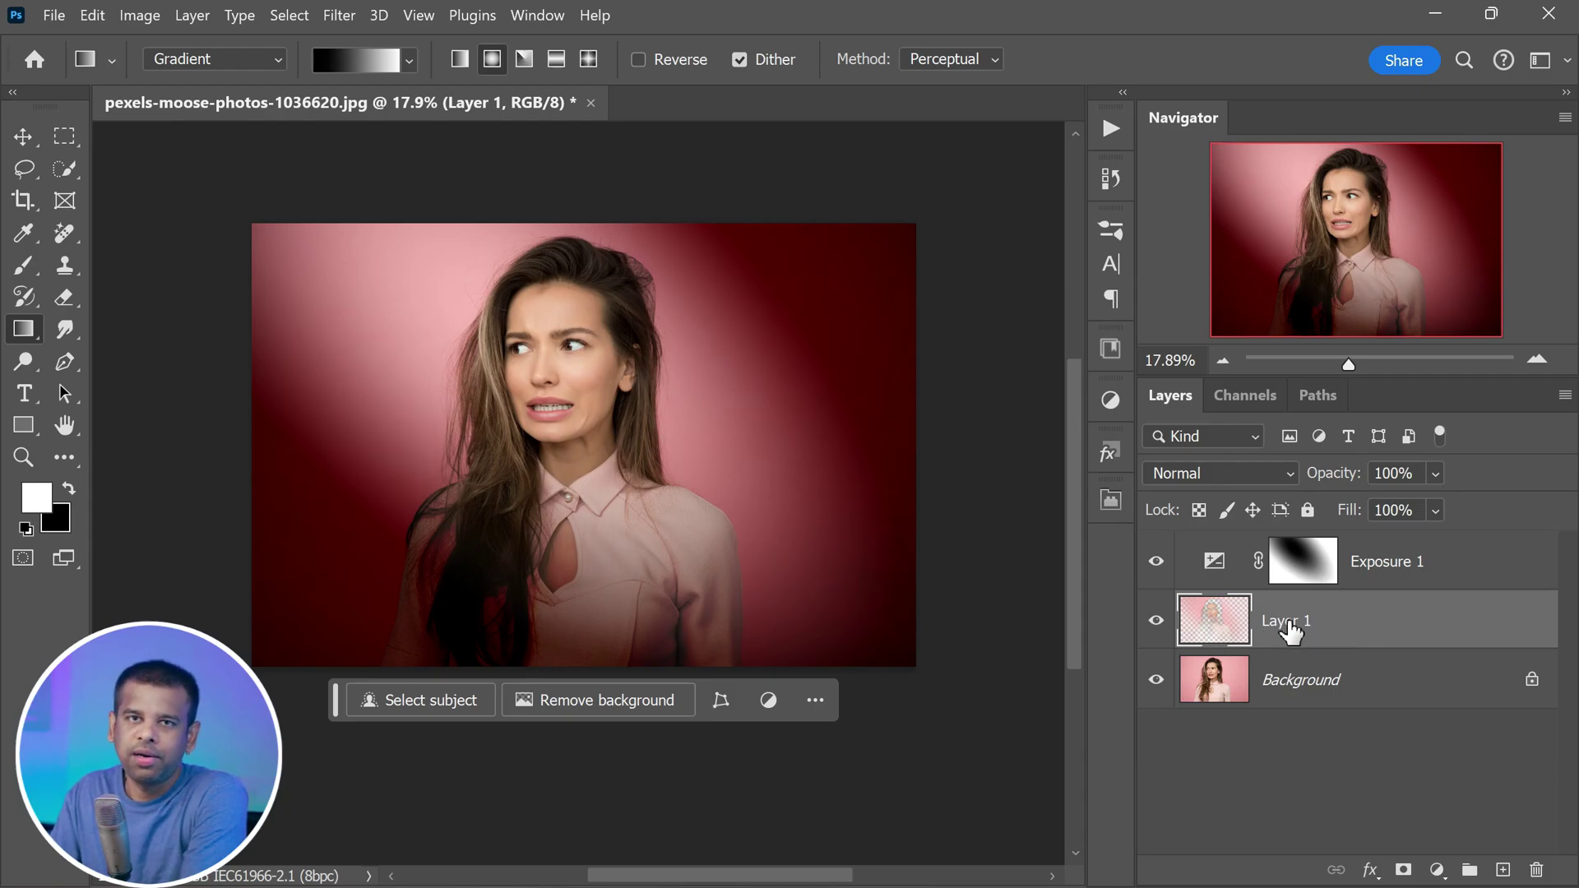
- Set Layer 1's blend mode to Overlay
left_click(1283, 479)
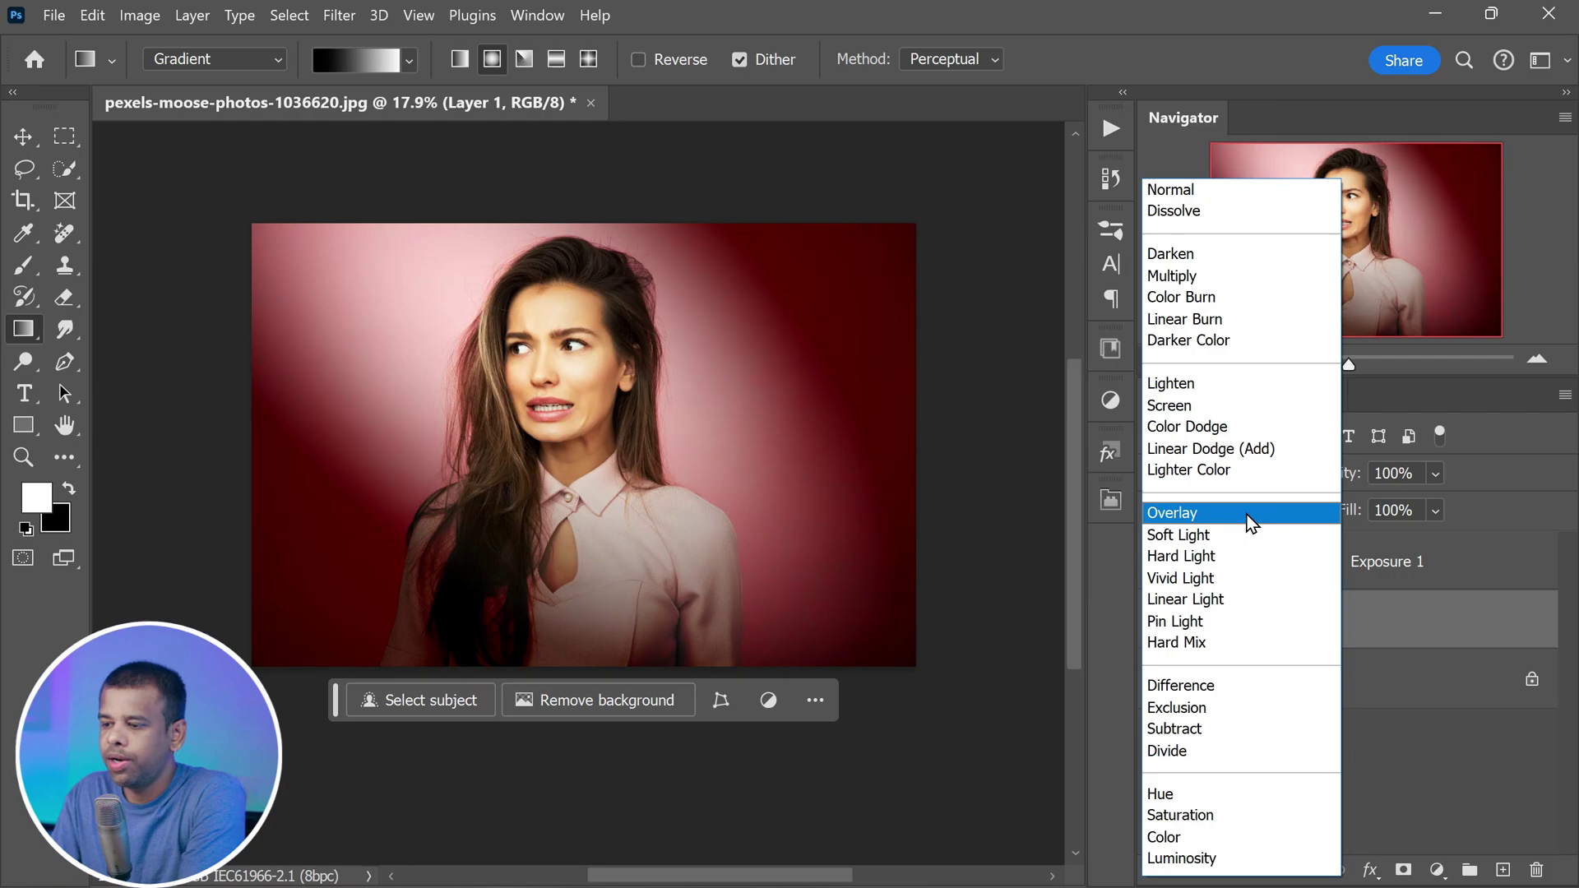
left_click(1248, 516)
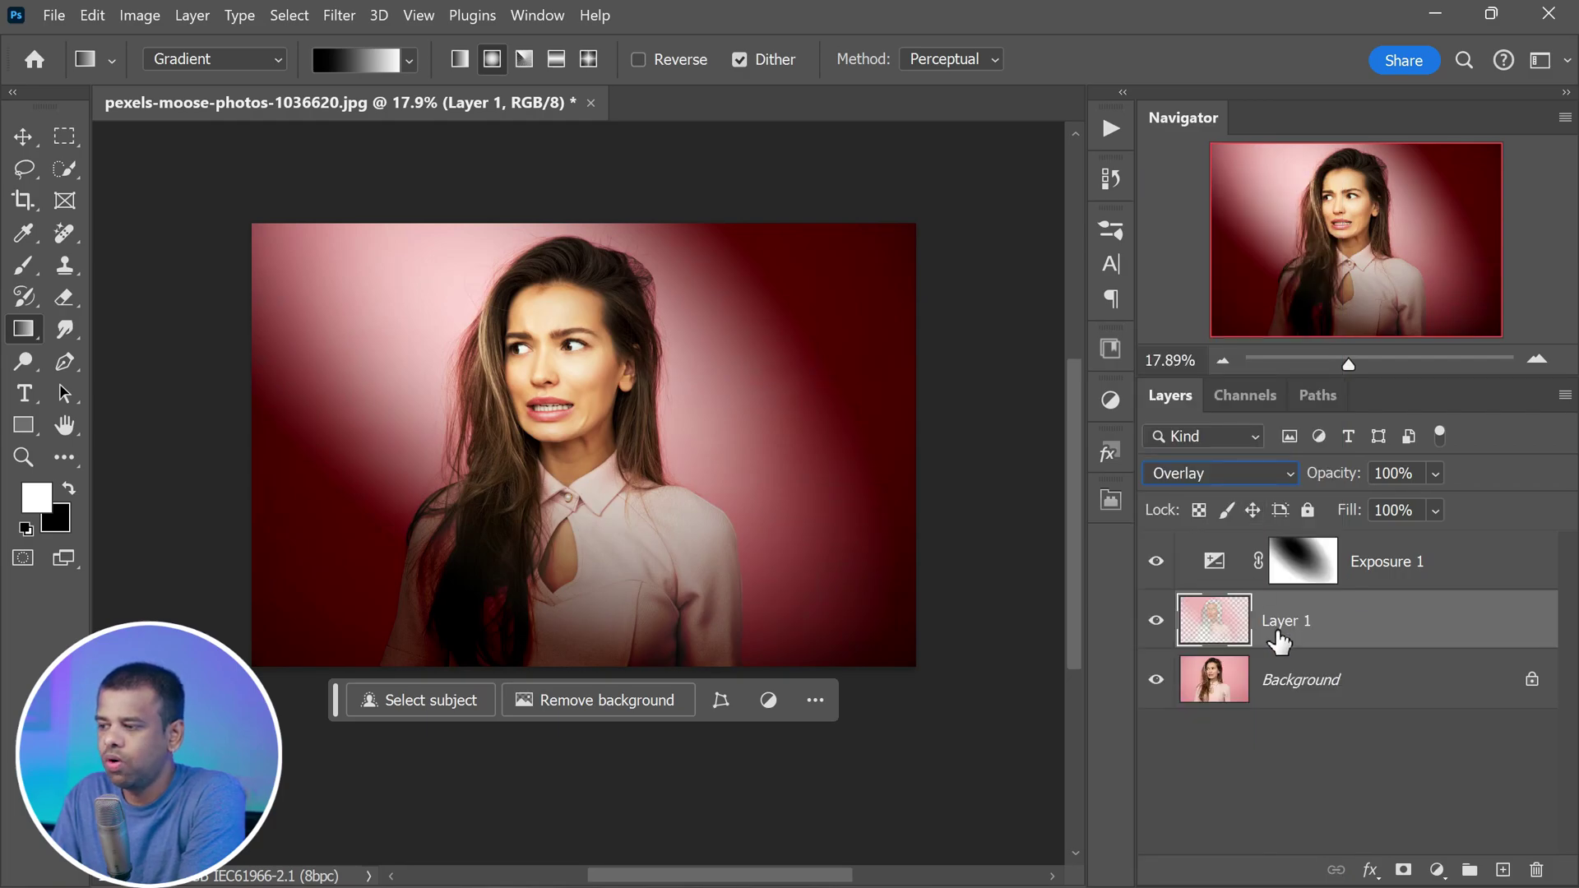
left_click(23, 136)
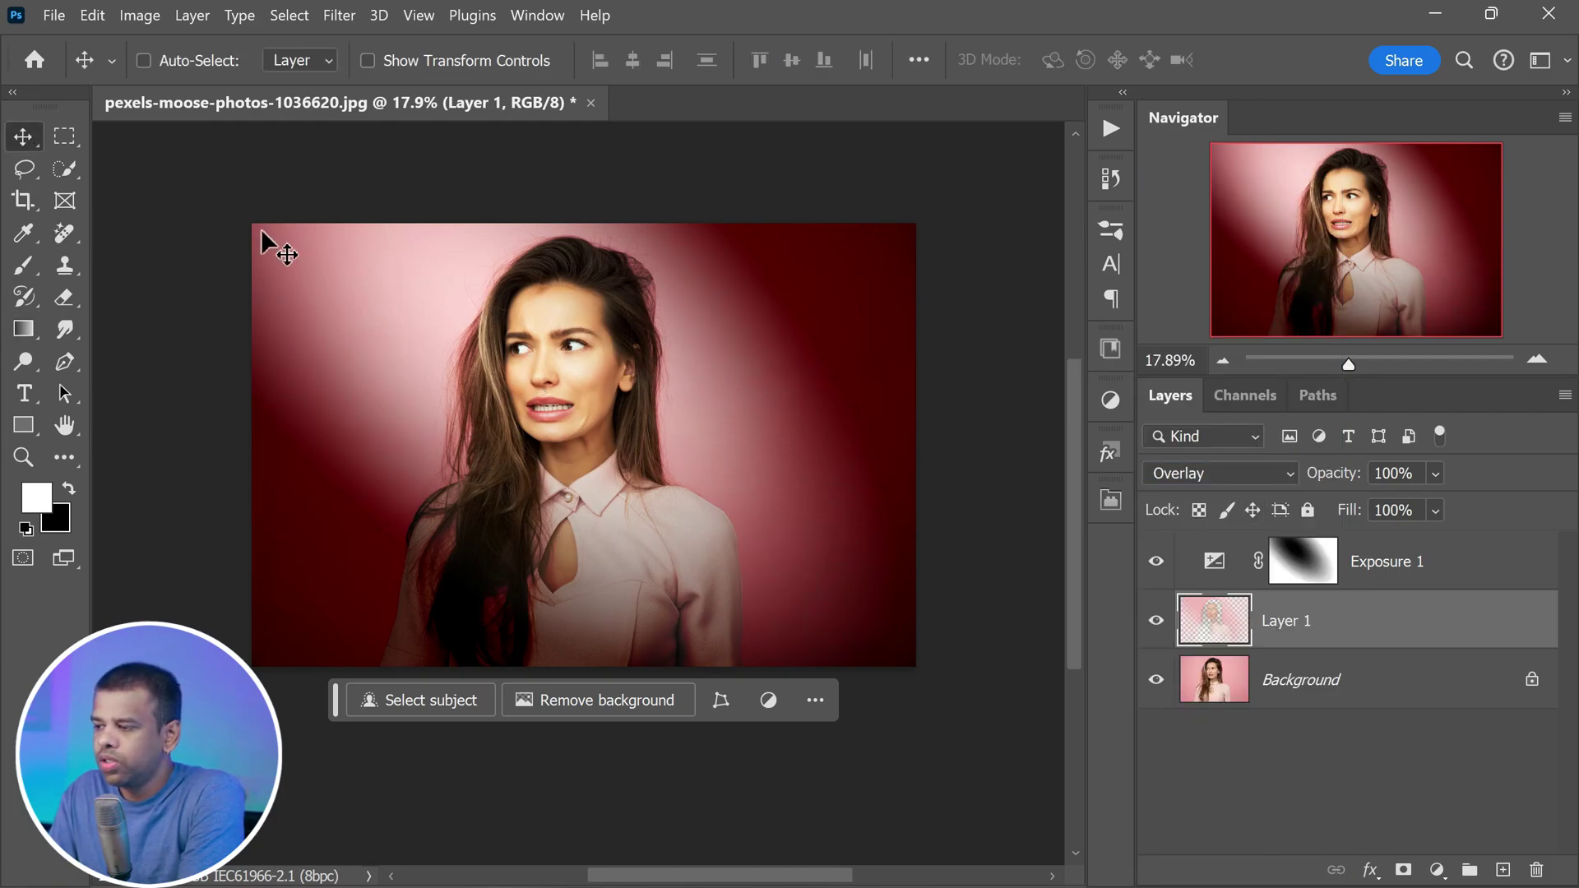
scroll(520, 352, "up", 5)
scroll(582, 393, "down", 2)
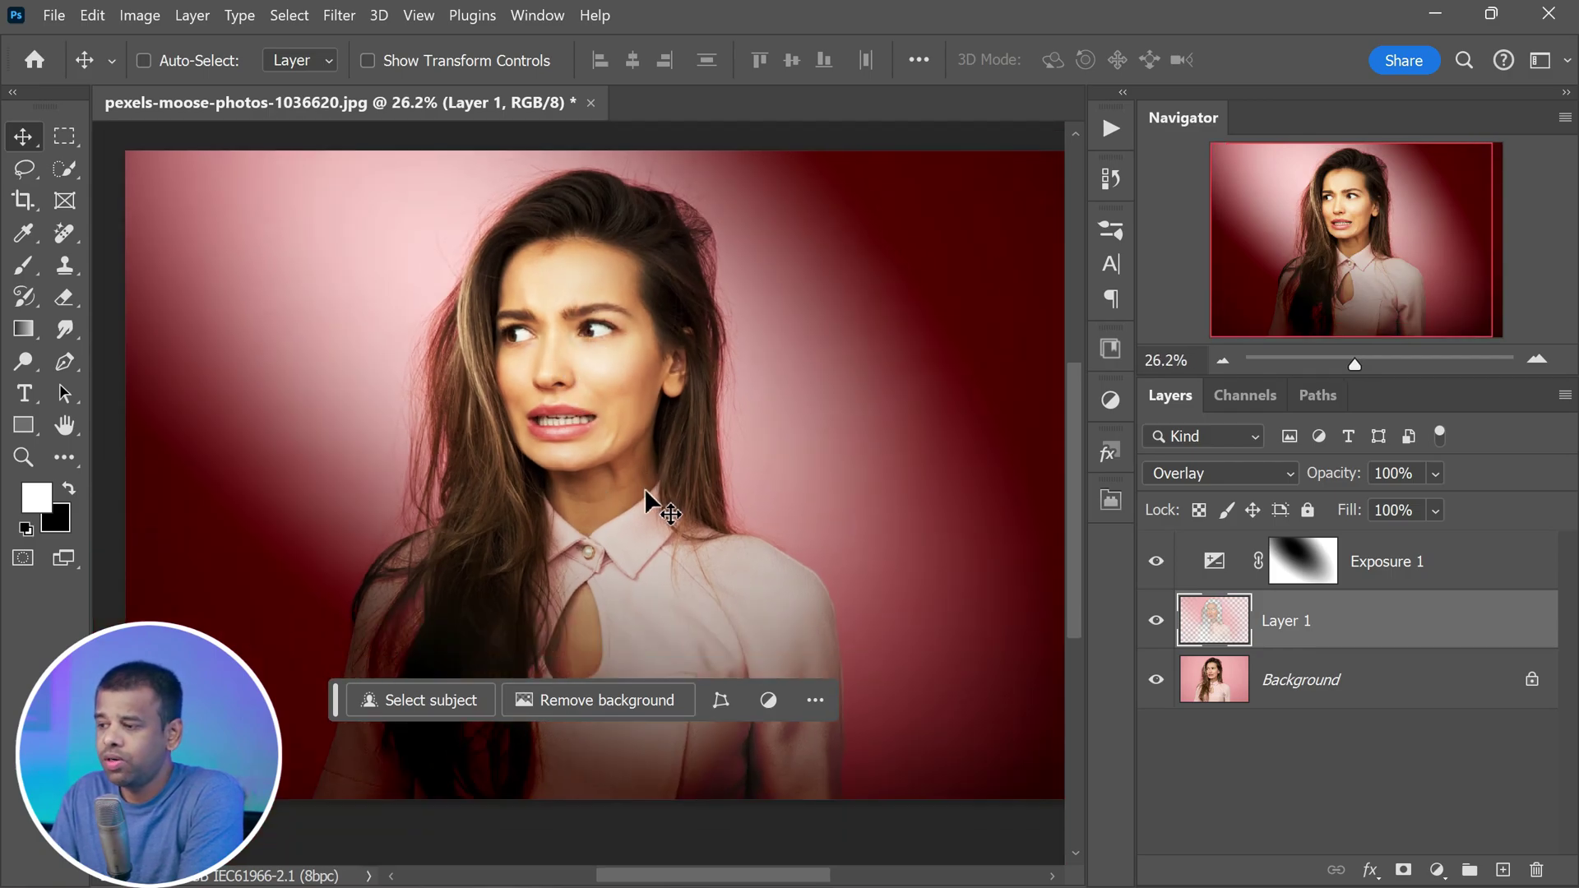
- Apply Filter > Other > High Pass to Layer 1 with a 6.8-pixel radius
left_click(340, 16)
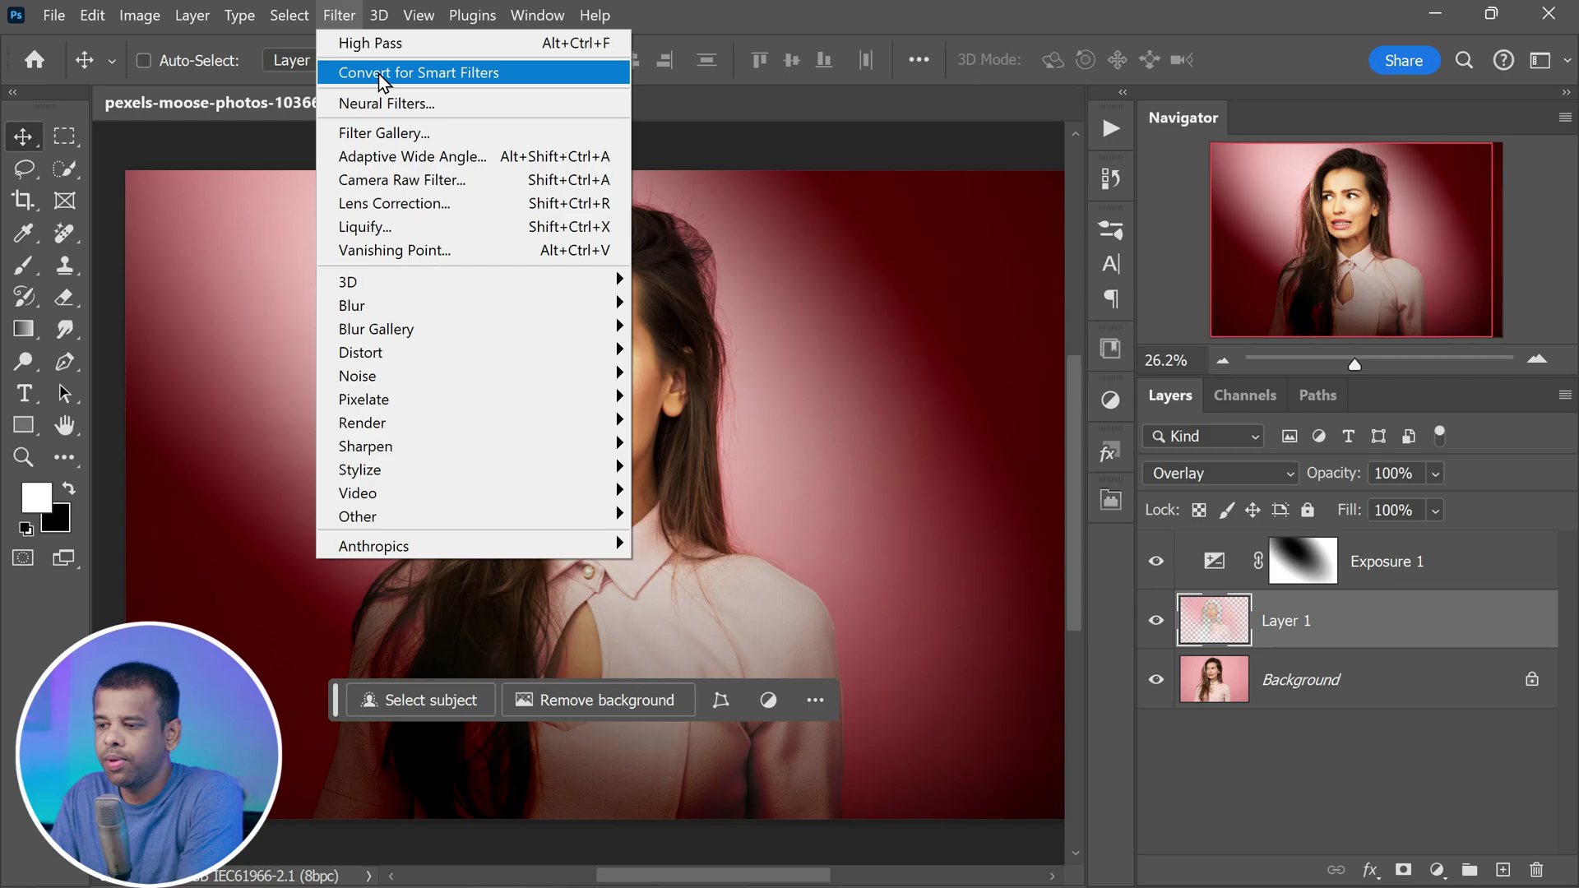
mouse_move(589, 517)
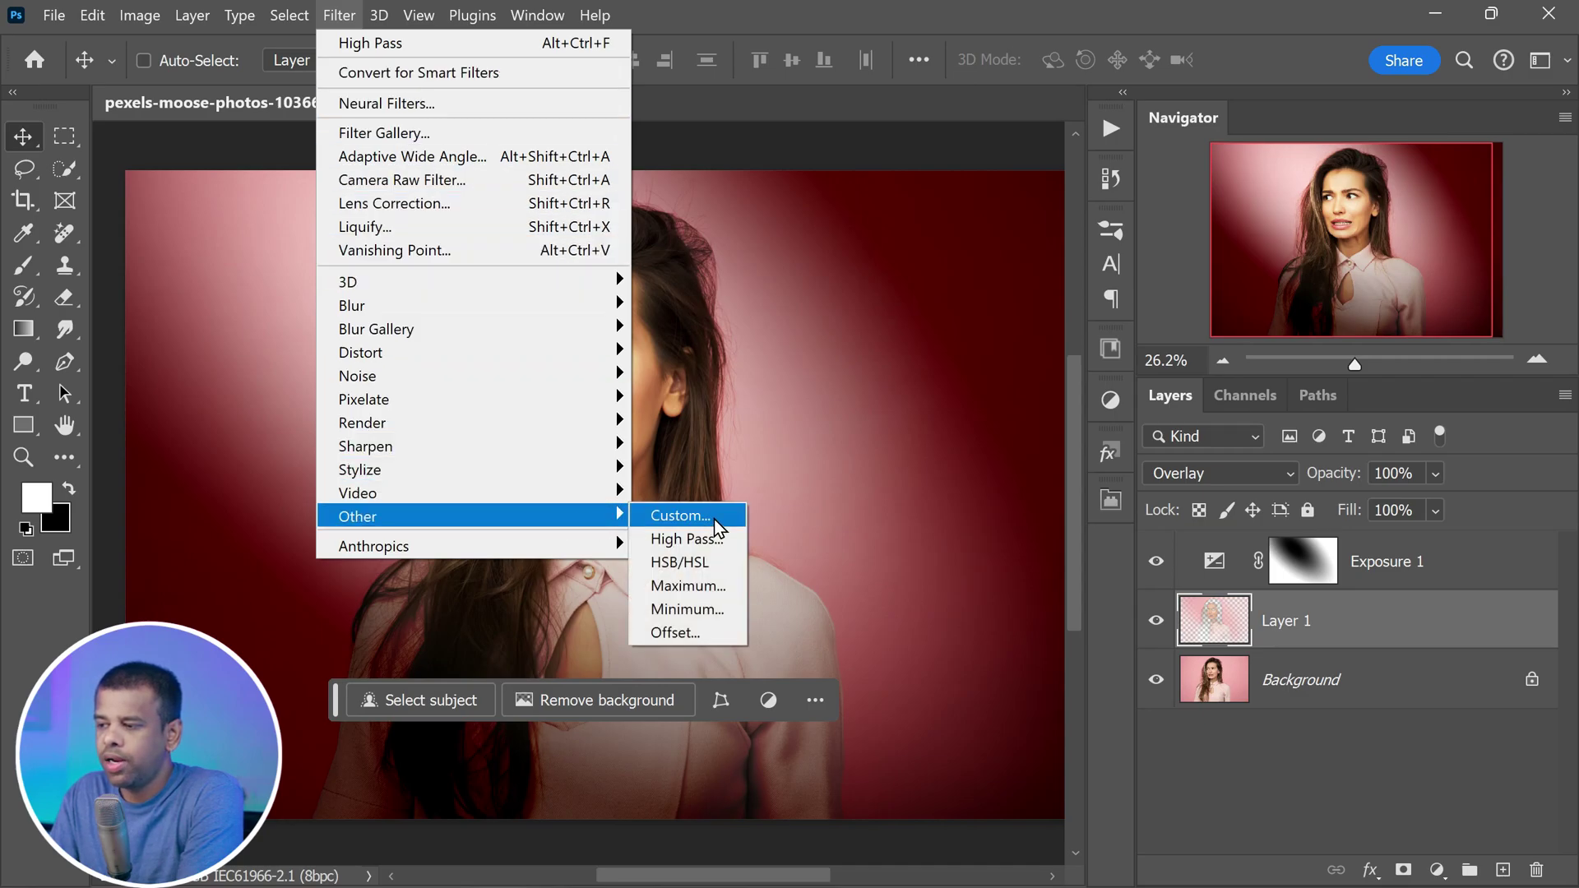
left_click(729, 536)
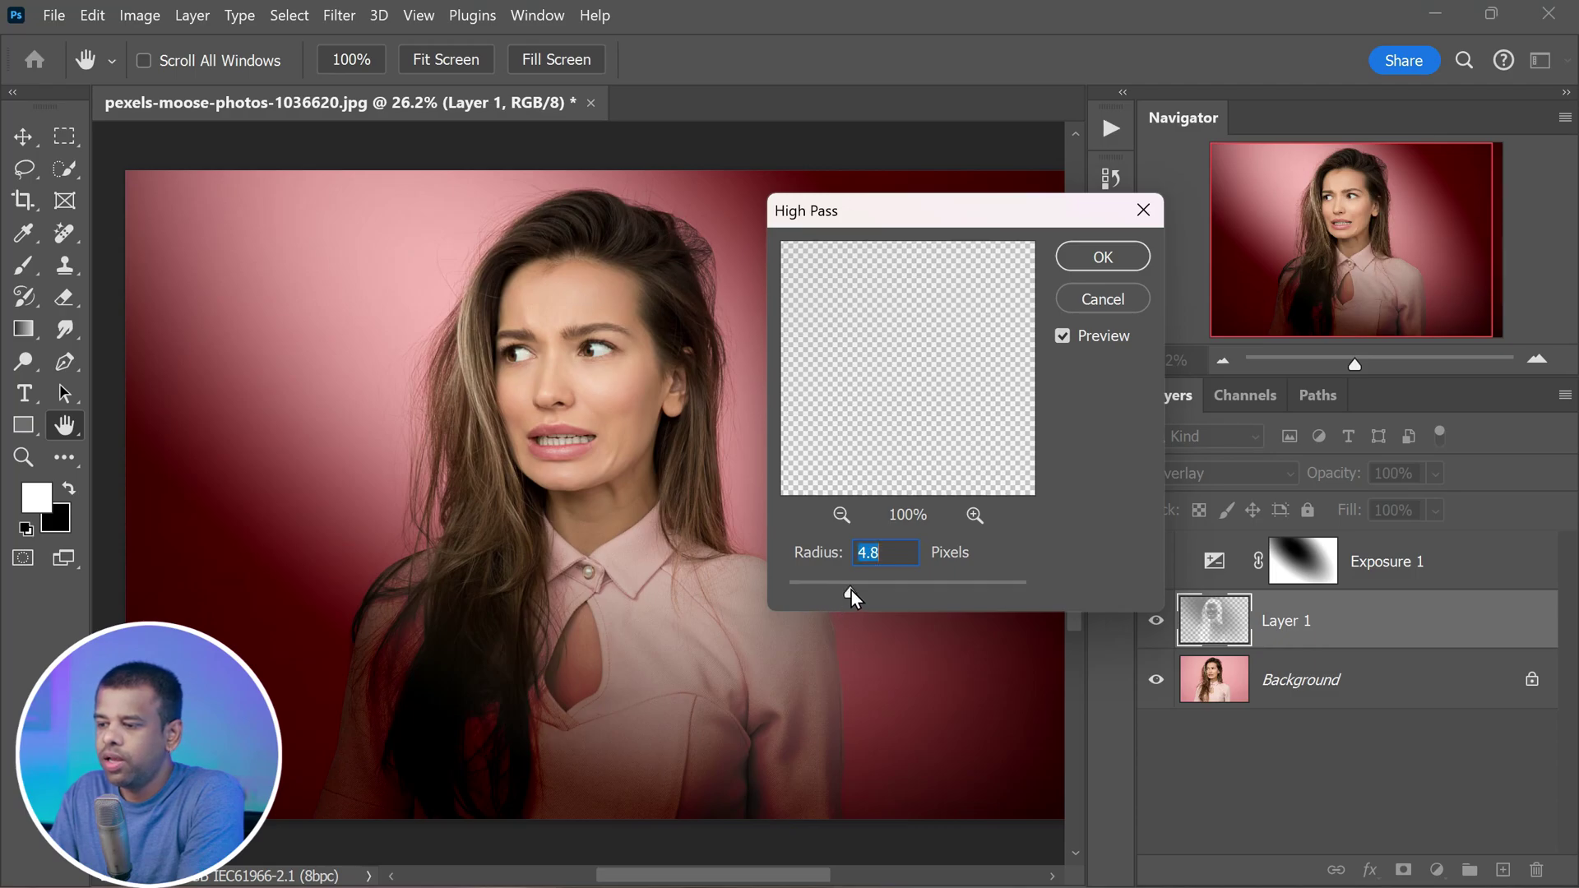
left_click_drag(852, 590, 912, 592)
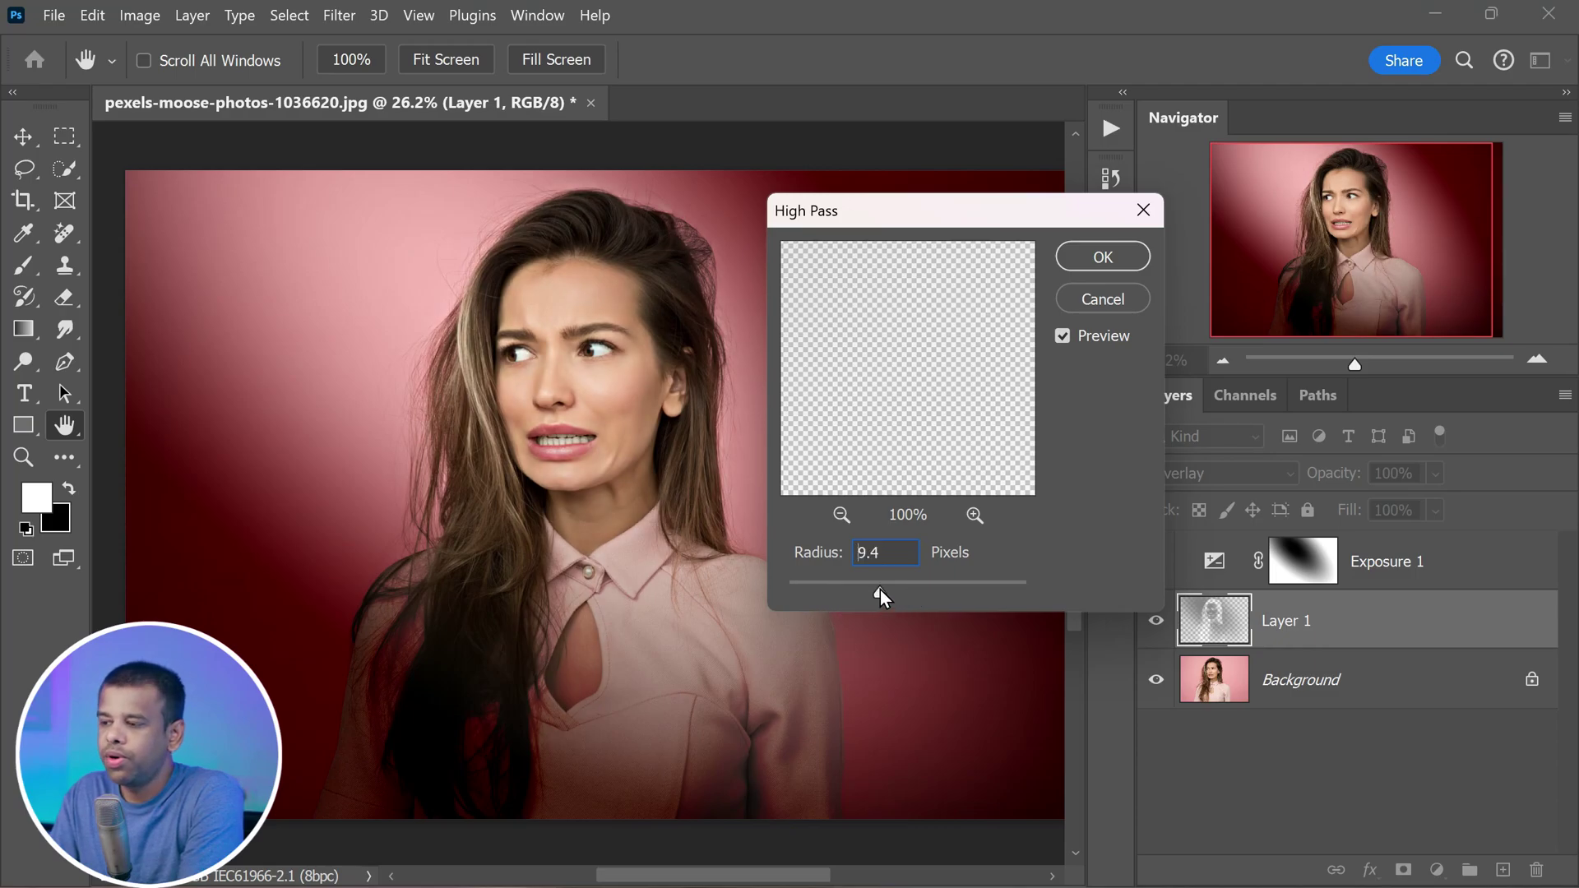
left_click(878, 590)
left_click_drag(867, 591, 863, 594)
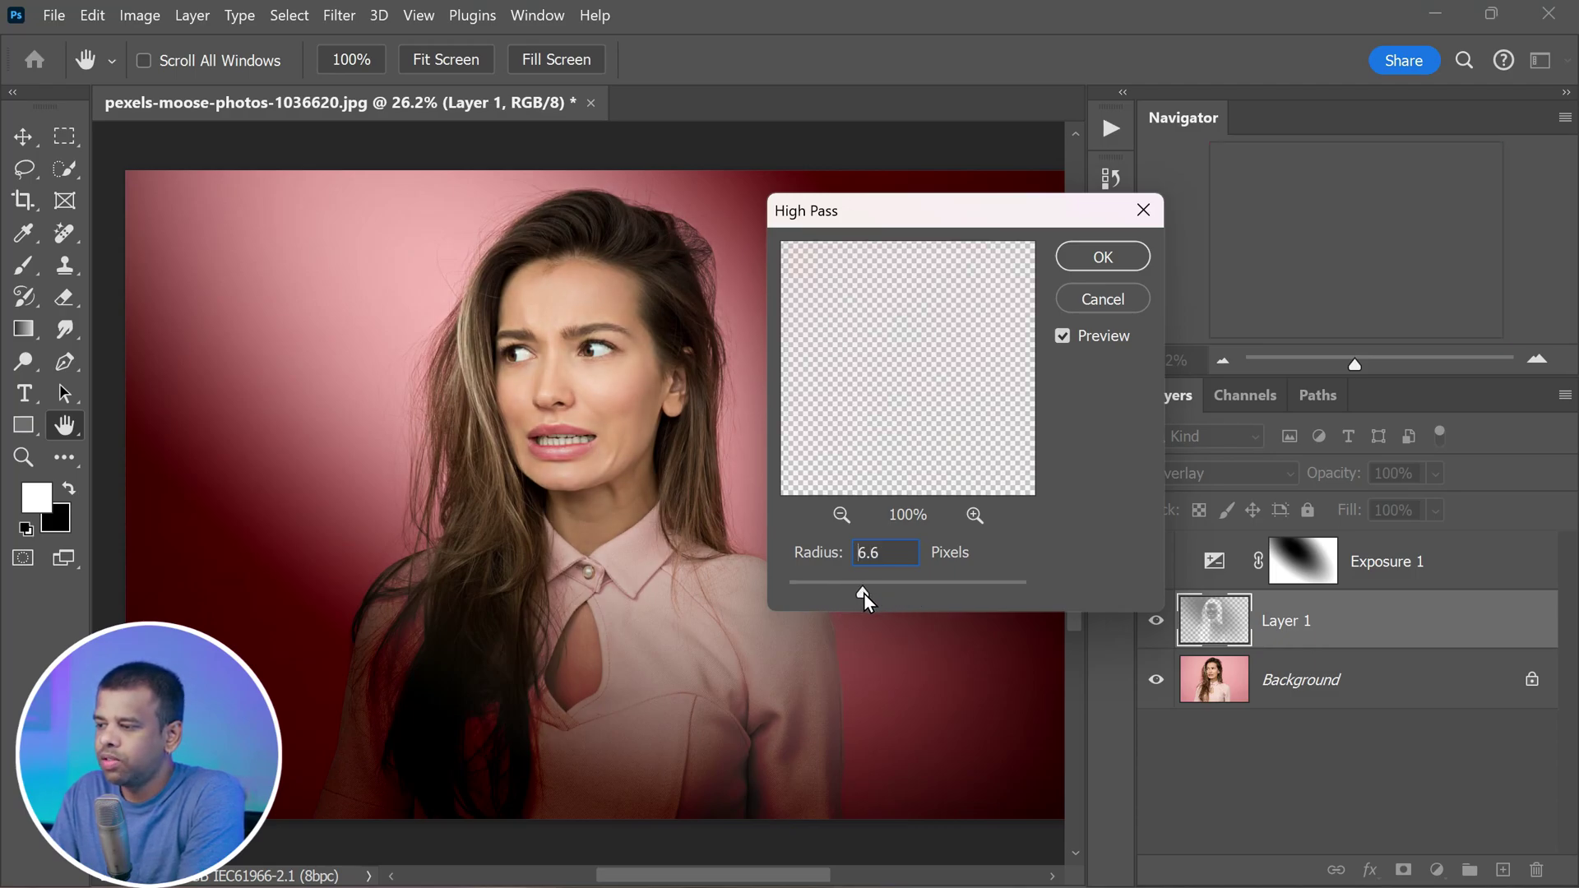
- Compare the High Pass result with Preview toggled off and on, then confirm the filter
left_click(1060, 339)
left_click(1058, 339)
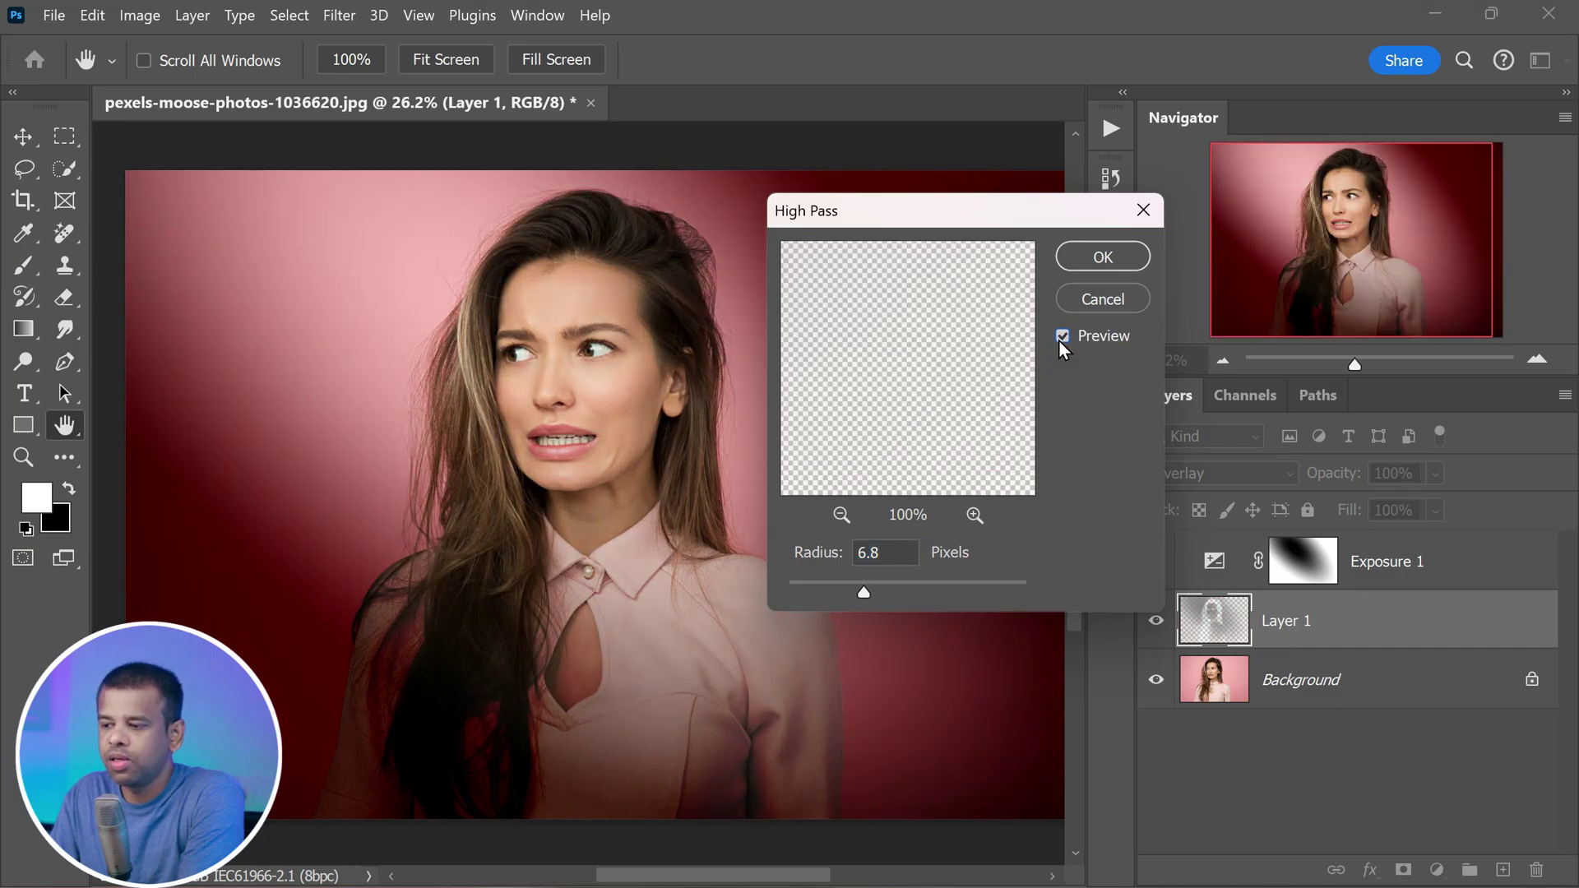
left_click(1058, 339)
left_click(1058, 339)
left_click(1078, 258)
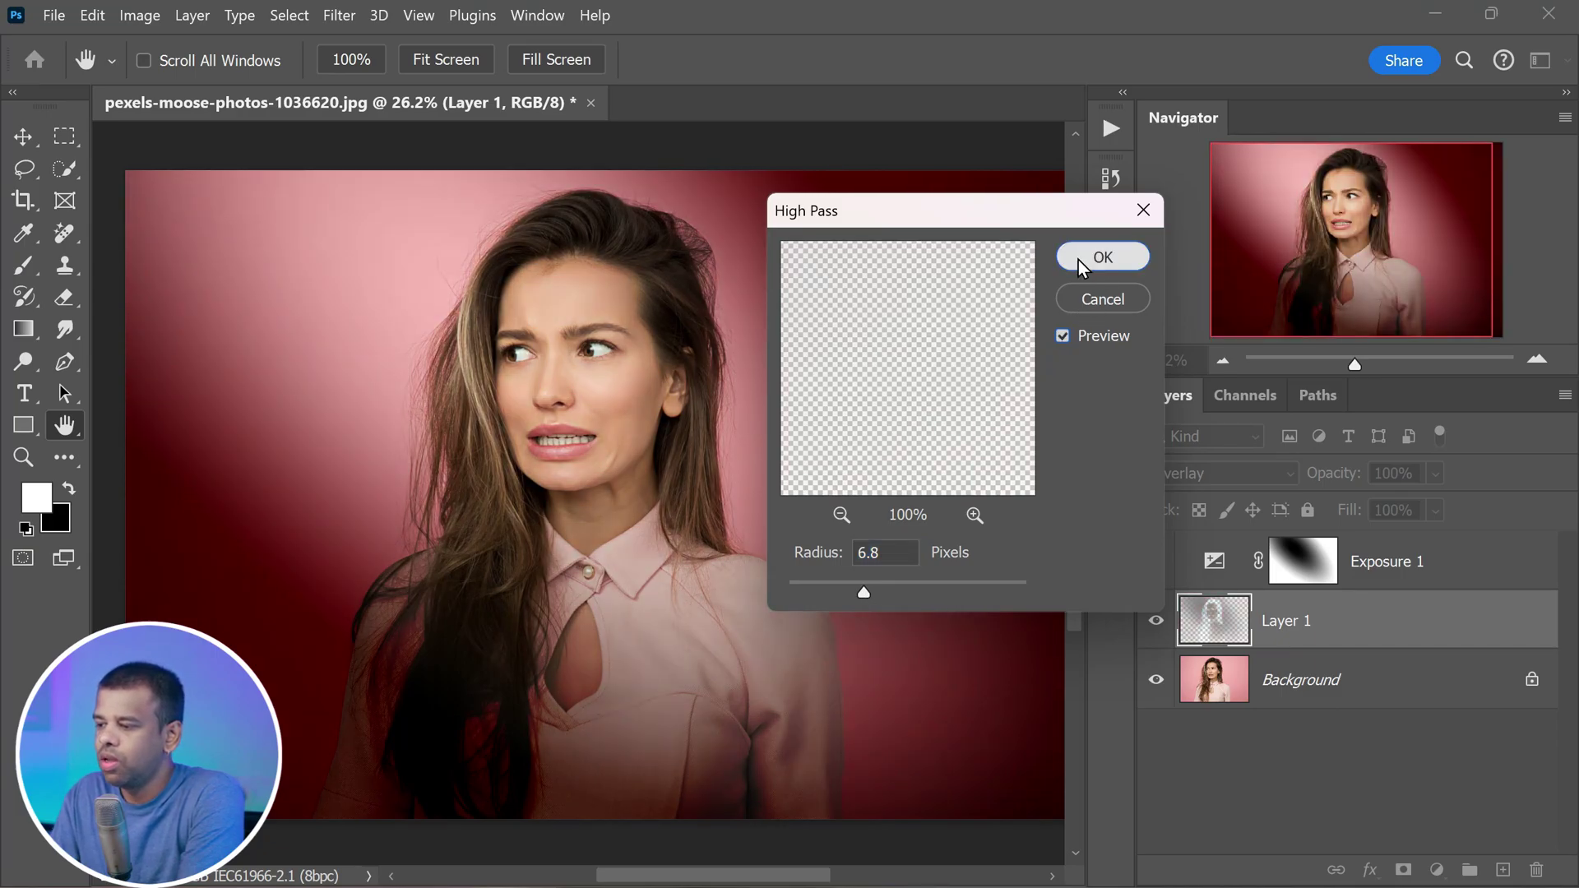
scroll(564, 370, "down", 3)
scroll(576, 407, "up", 1)
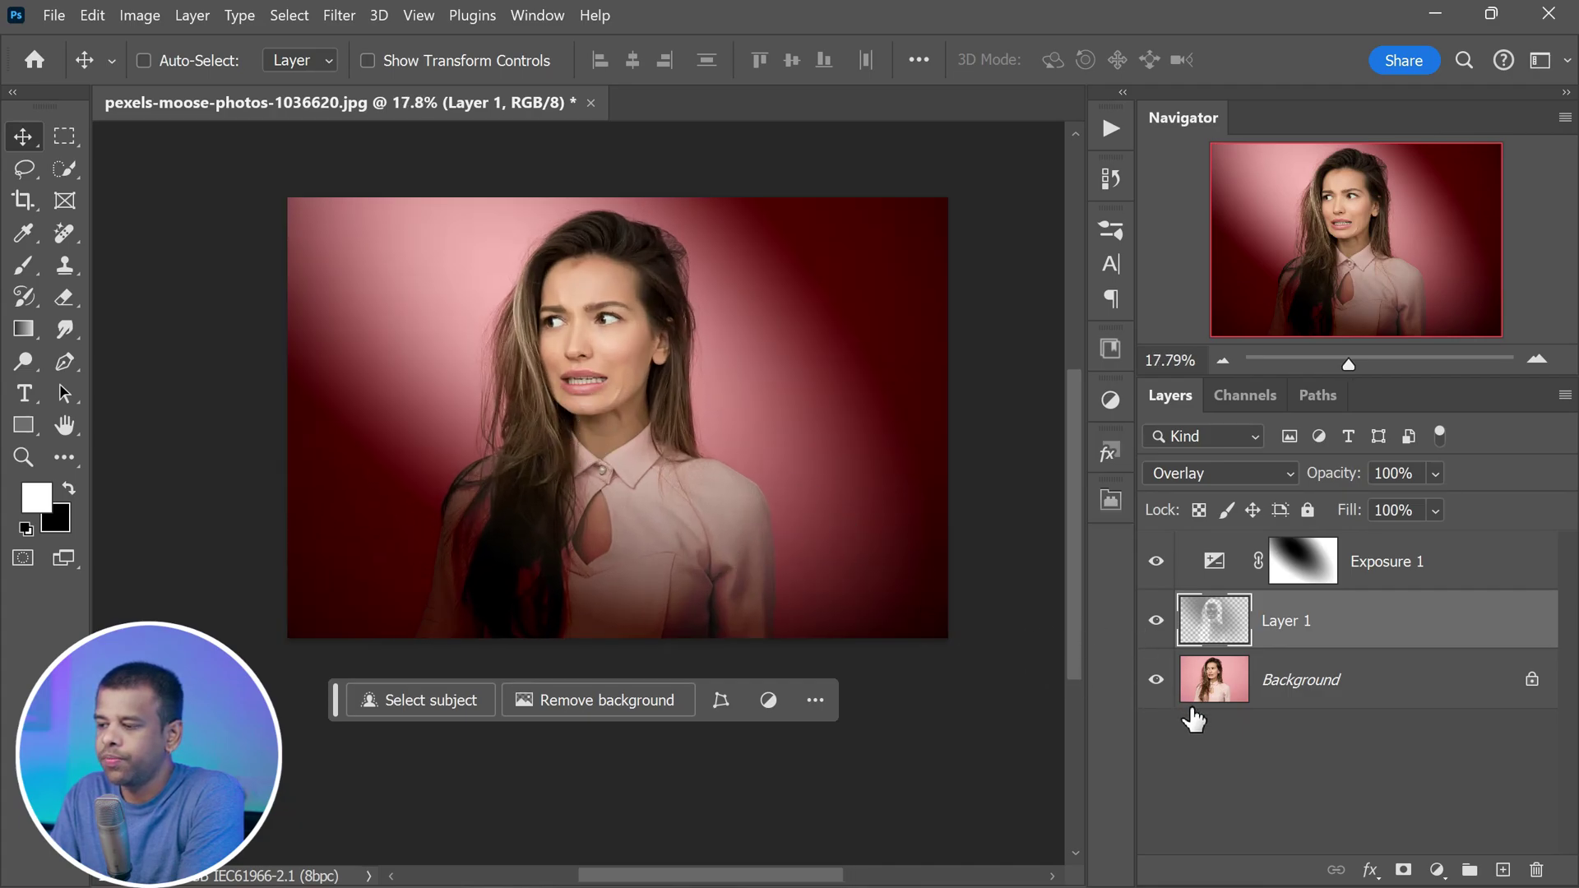
- Toggle Exposure 1 and Layer 1 via the Background eye icon, ending with only the original portrait showing
left_click(1157, 680, "alt")
left_click(1156, 680, "alt")
left_click(1156, 680, "alt")
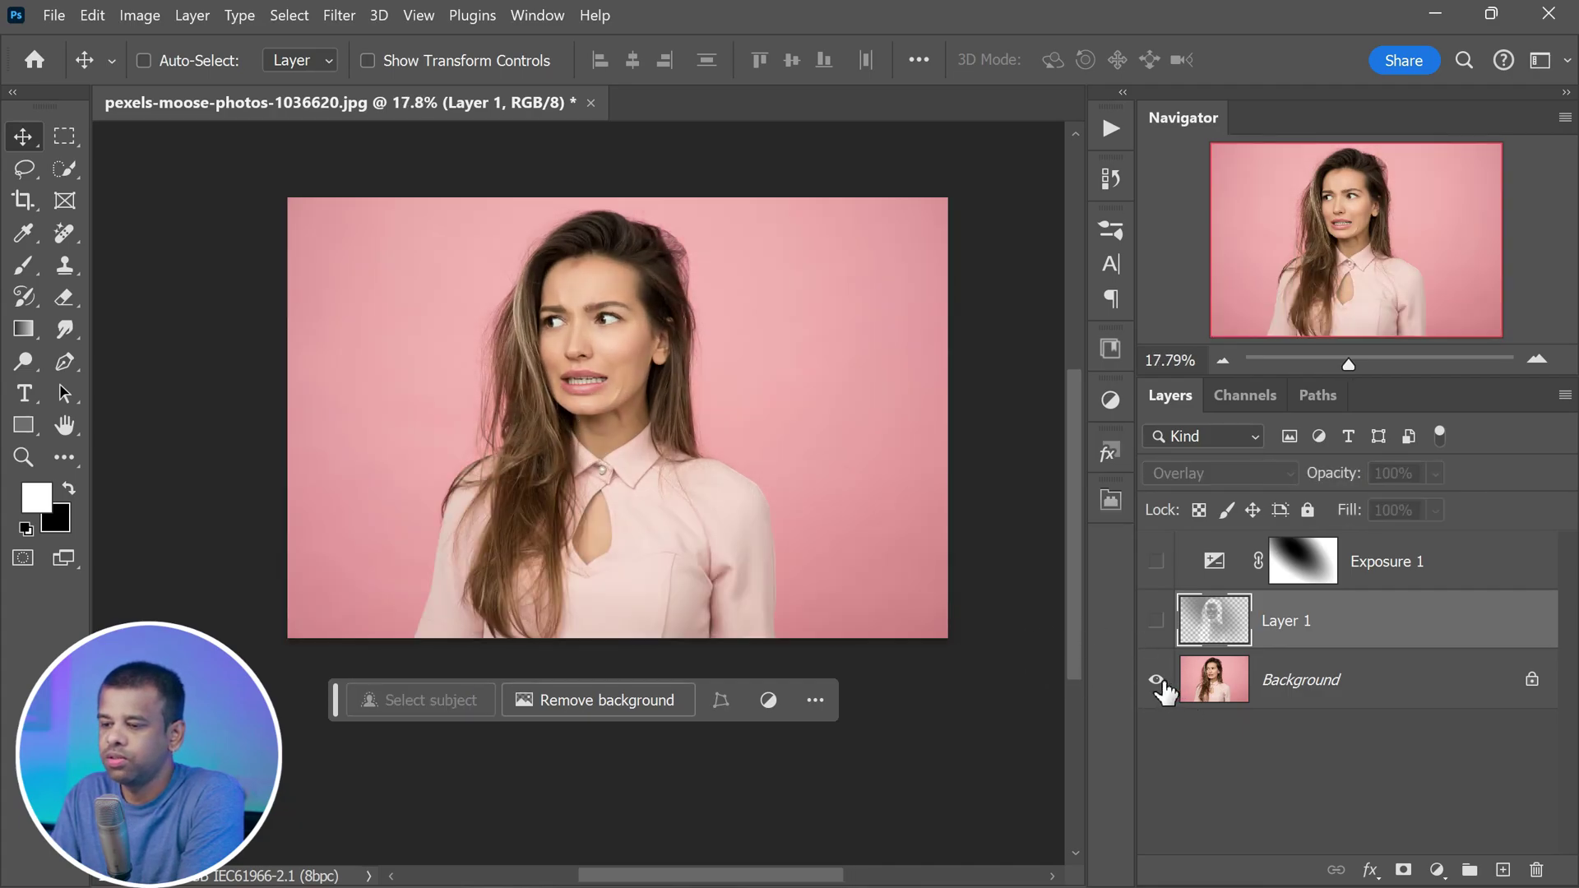